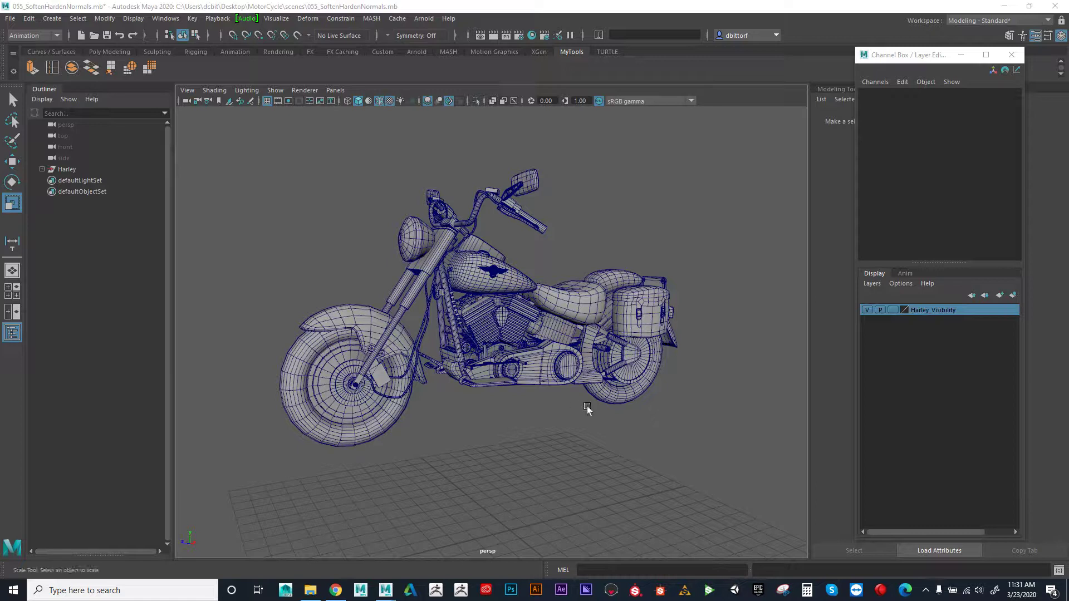
Step: Maximize the side view framing the whole Harley, then select the Harley model for moving
{"action": "left_click", "coordinate": [16, 291]}
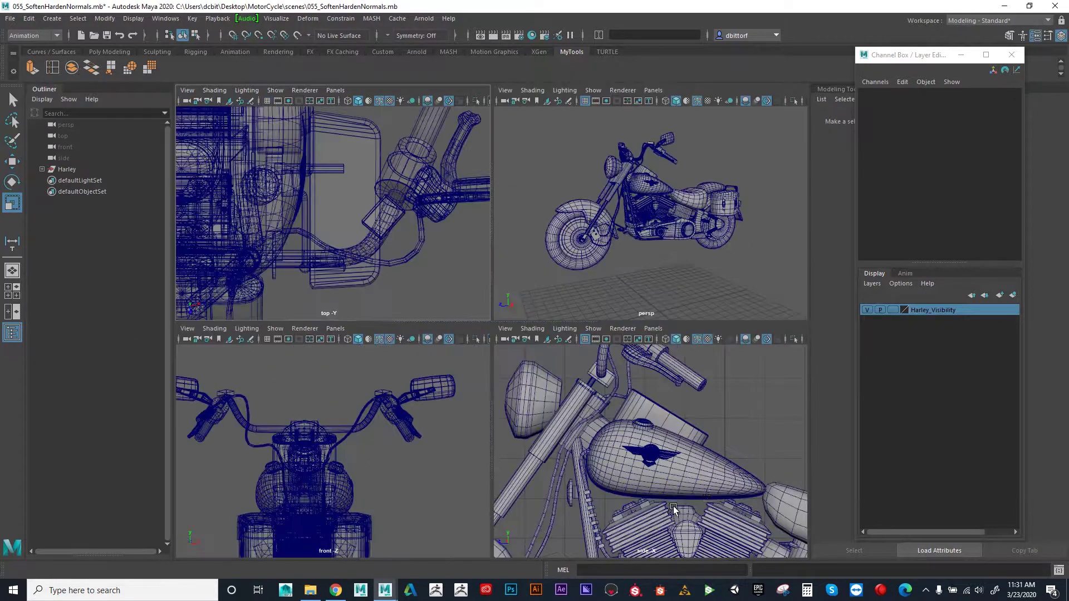
{"action": "key", "text": "a"}
{"action": "key", "text": "space"}
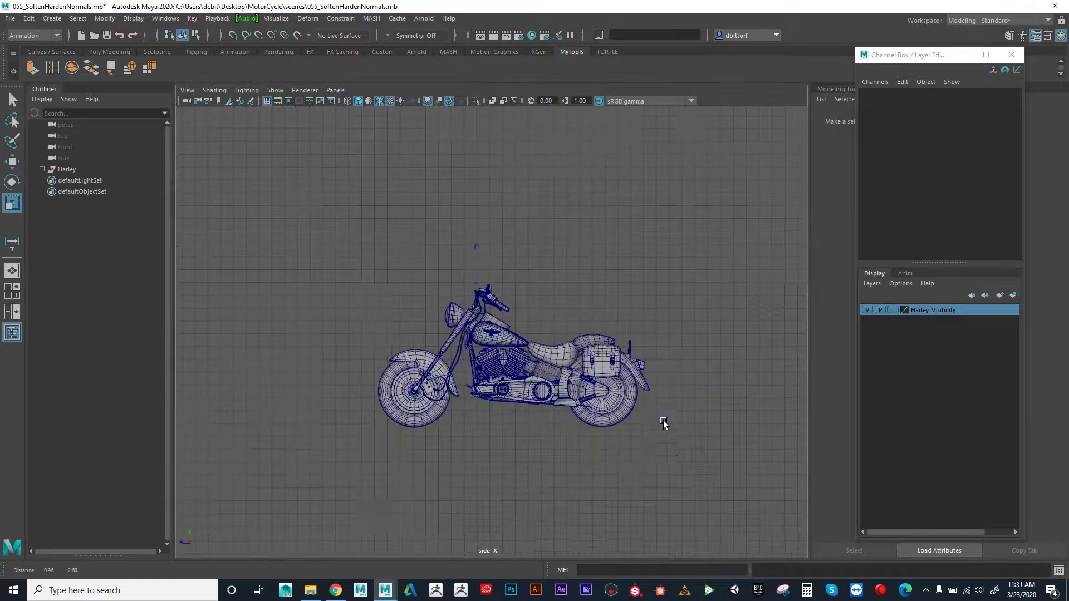
{"action": "key", "text": "a"}
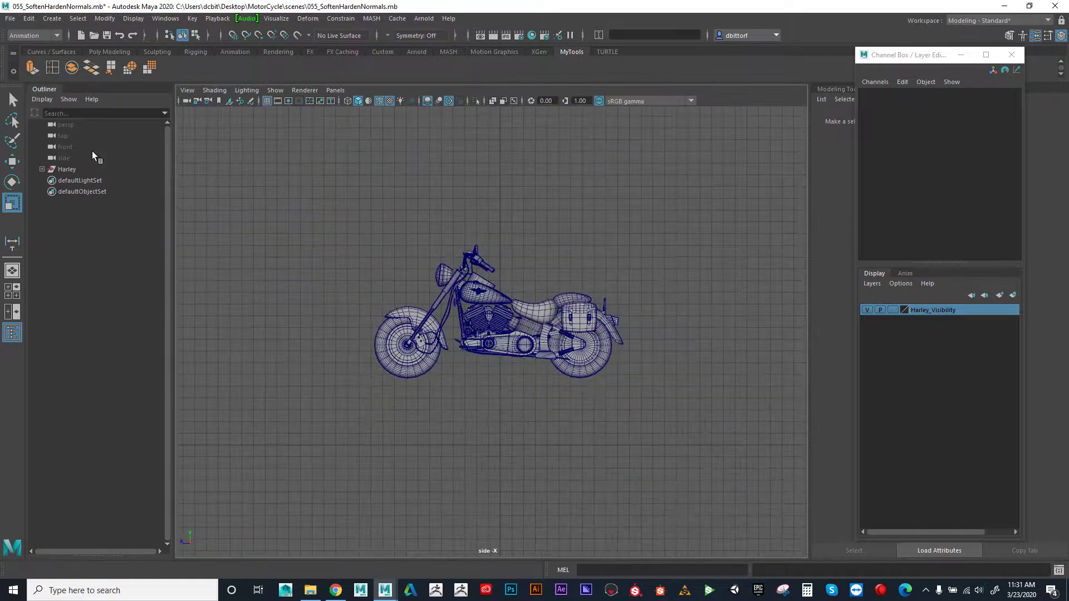
{"action": "left_click", "coordinate": [65, 169]}
{"action": "key", "text": "w"}
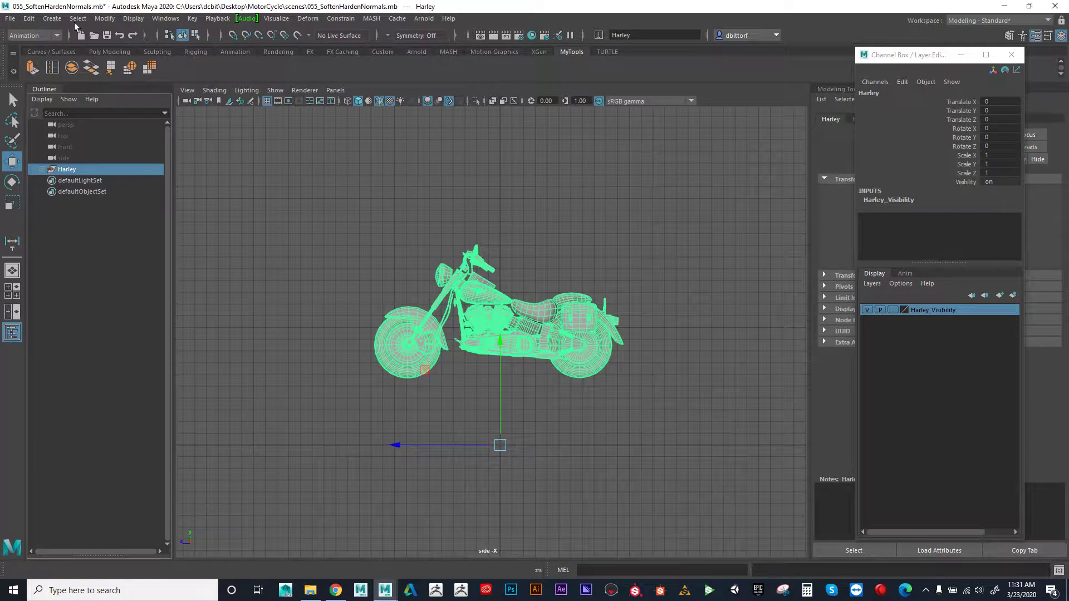
Step: Center the Harley's pivot and lower the bike to Translate Y -5.593
{"action": "left_click", "coordinate": [105, 18]}
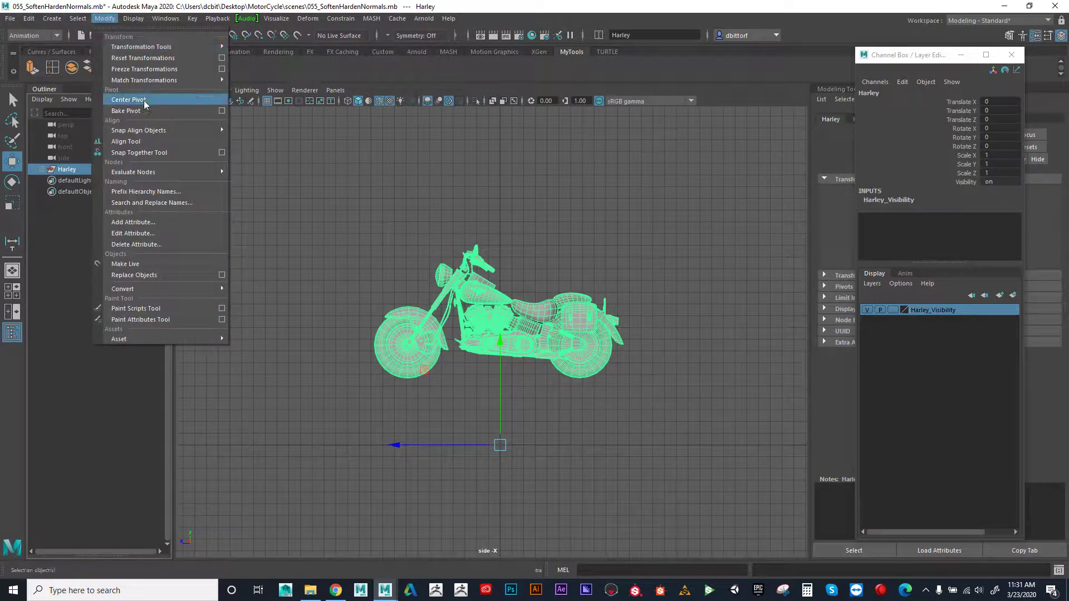
{"action": "left_click", "coordinate": [145, 103]}
{"action": "left_click_drag", "start_coordinate": [497, 209], "coordinate": [499, 278]}
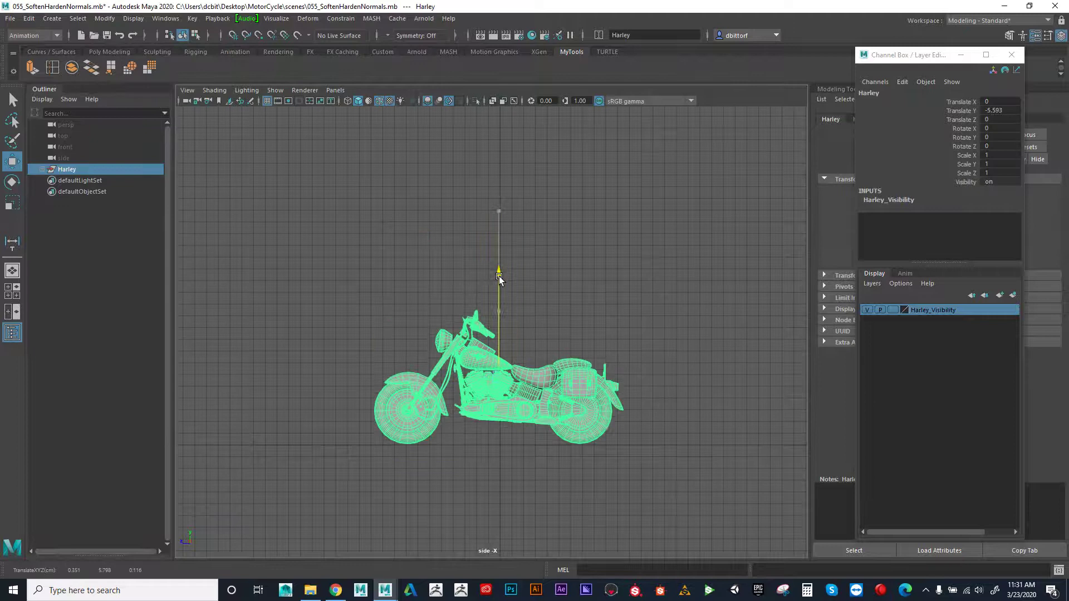
Step: Zoom and pan the side view closer onto the motorcycle
{"action": "scroll", "coordinate": [490, 390], "scroll_direction": "up", "scroll_amount": 3}
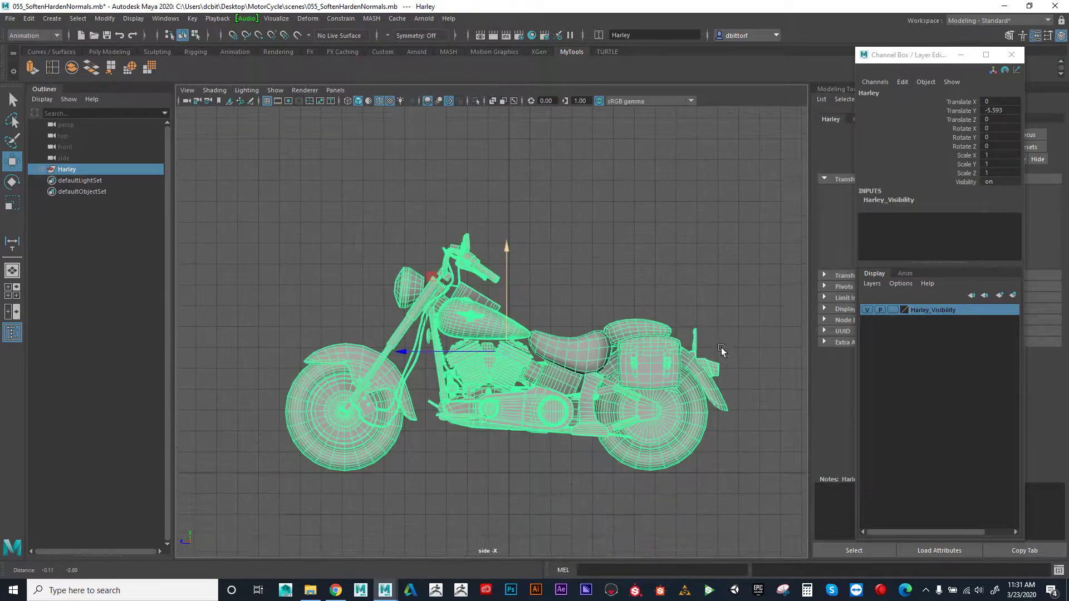
{"action": "middle_click_drag", "start_coordinate": [679, 351], "coordinate": [680, 325], "text": "alt"}
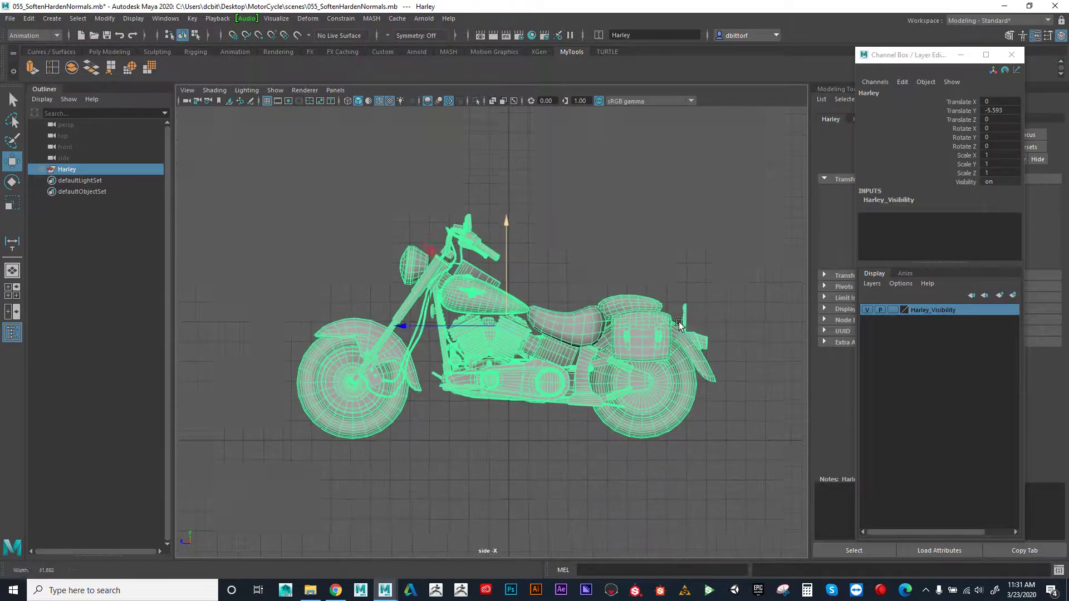
{"action": "left_click", "coordinate": [104, 19]}
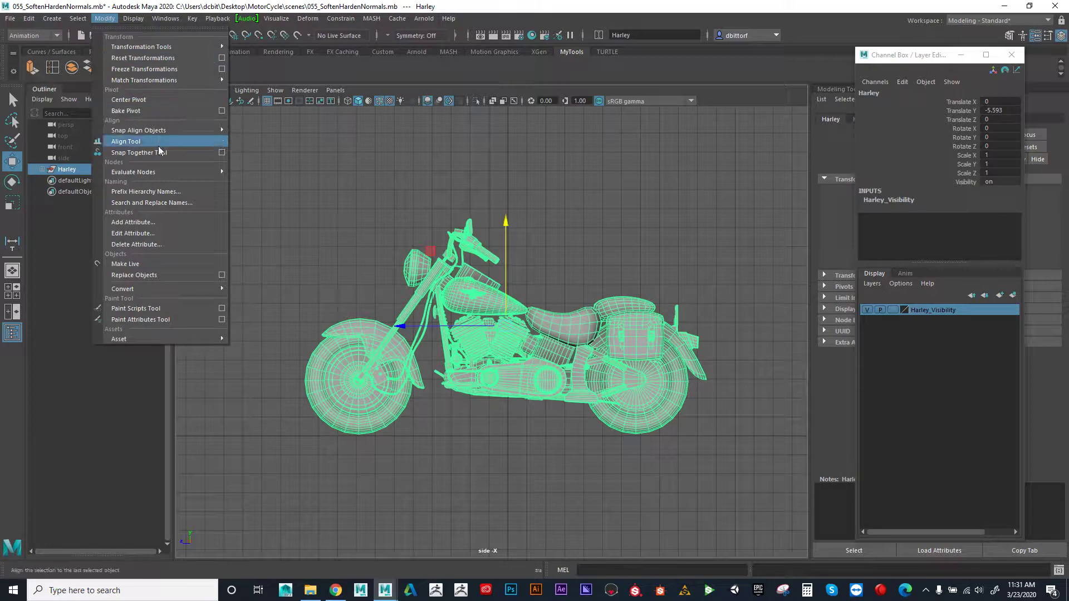
Step: Place a Distance Tool dimension from below the bike to above the handlebars
{"action": "mouse_move", "coordinate": [83, 21]}
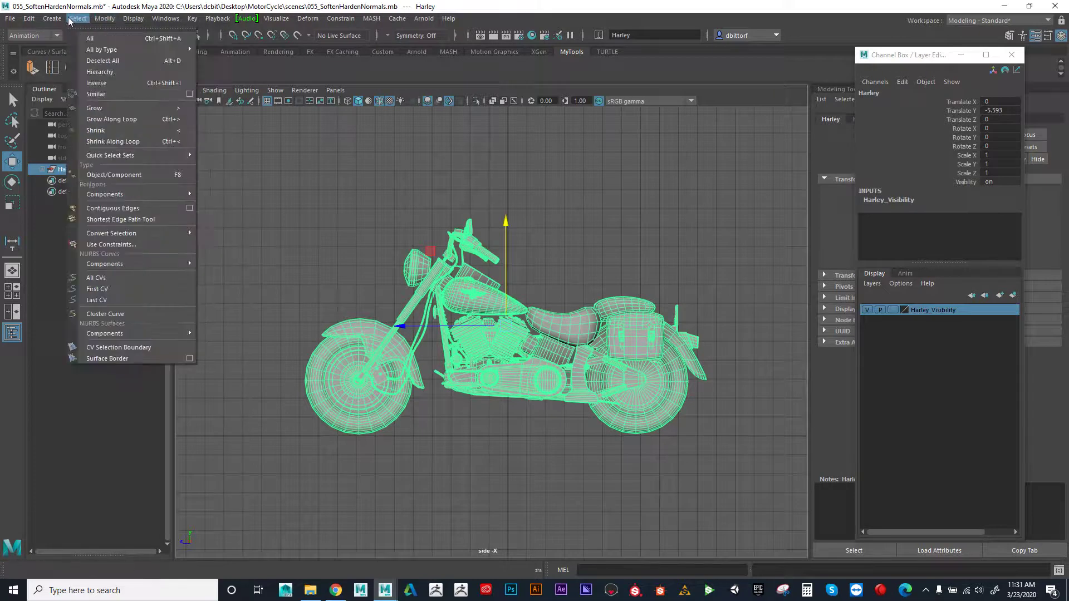
{"action": "mouse_move", "coordinate": [52, 18]}
{"action": "mouse_move", "coordinate": [129, 205]}
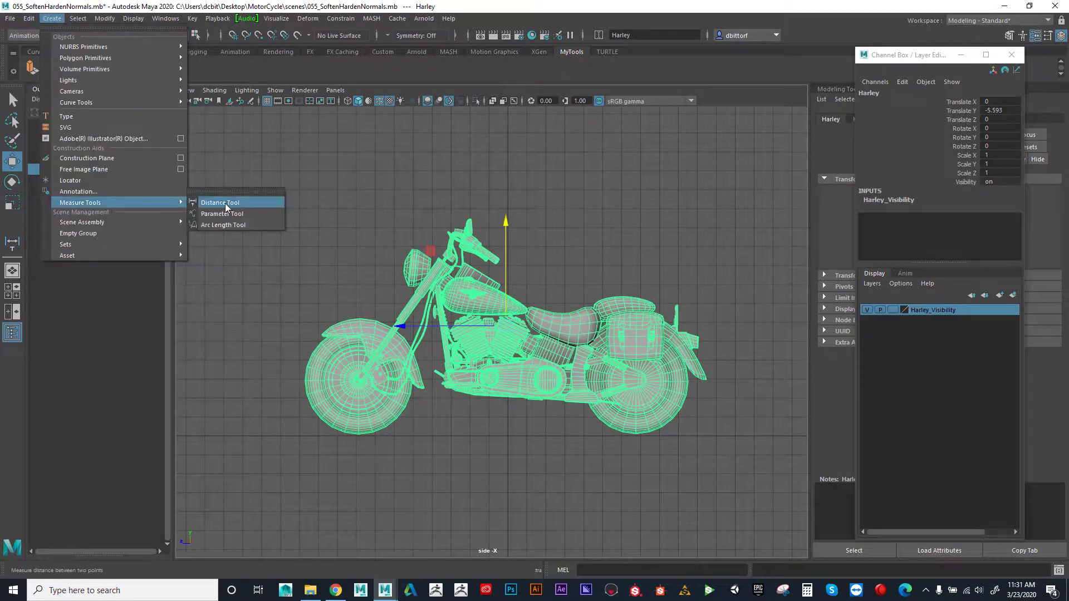
{"action": "left_click", "coordinate": [226, 203]}
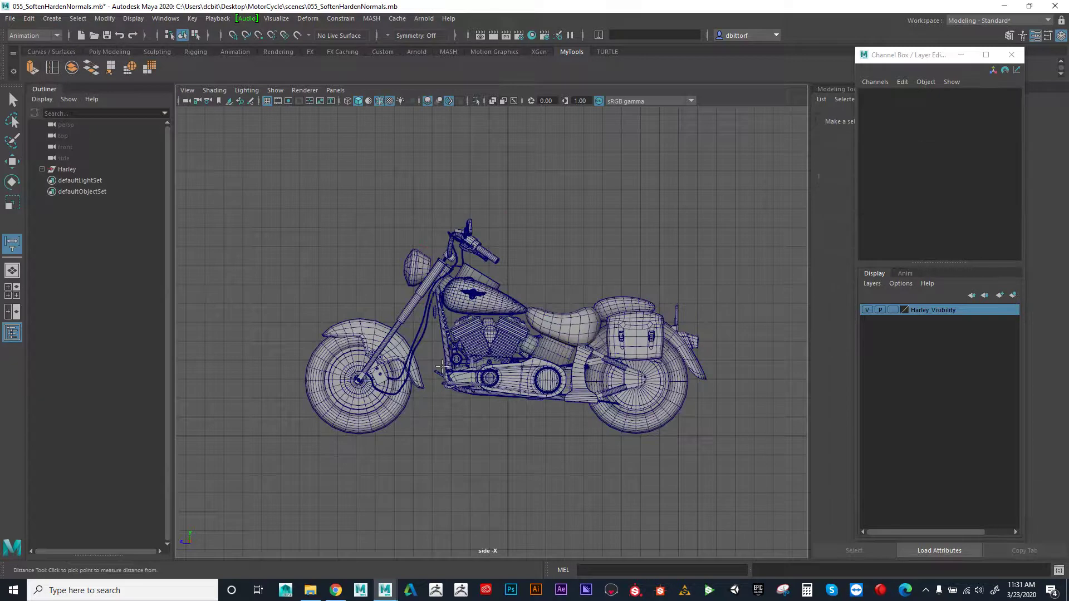
{"action": "left_click", "coordinate": [468, 436]}
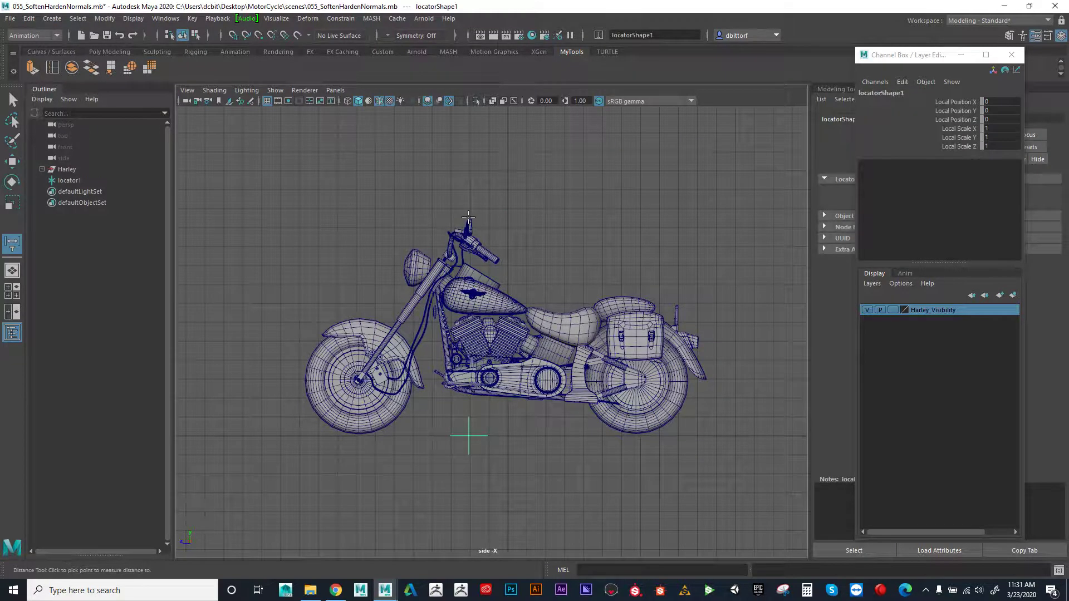
{"action": "left_click", "coordinate": [468, 216]}
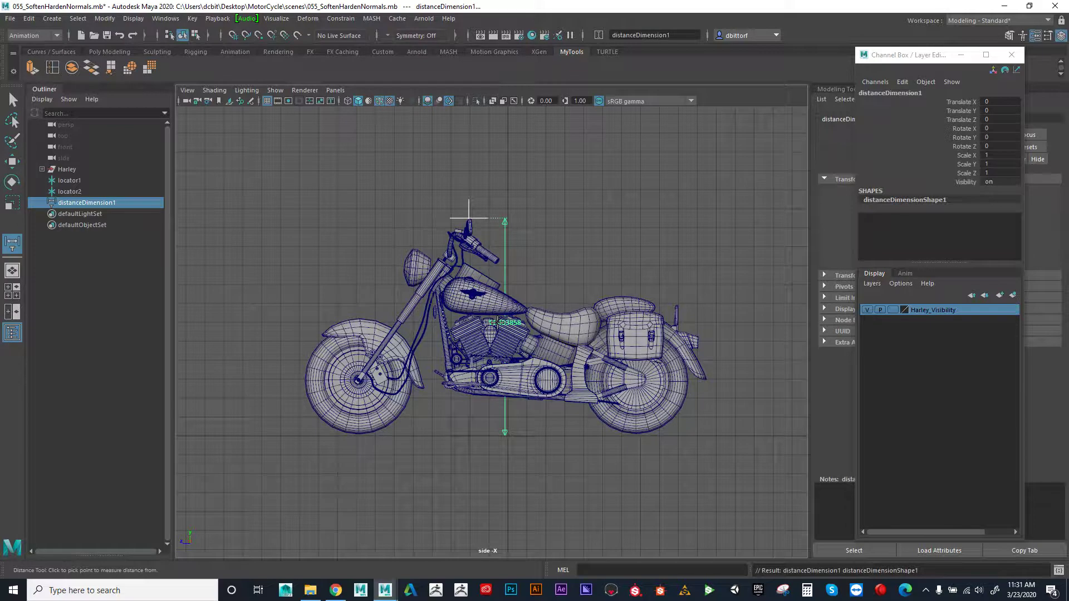
{"action": "left_click", "coordinate": [176, 19]}
Step: Set the Linear working unit to inch in the Preferences Settings category
{"action": "mouse_move", "coordinate": [219, 124]}
{"action": "left_click", "coordinate": [349, 122]}
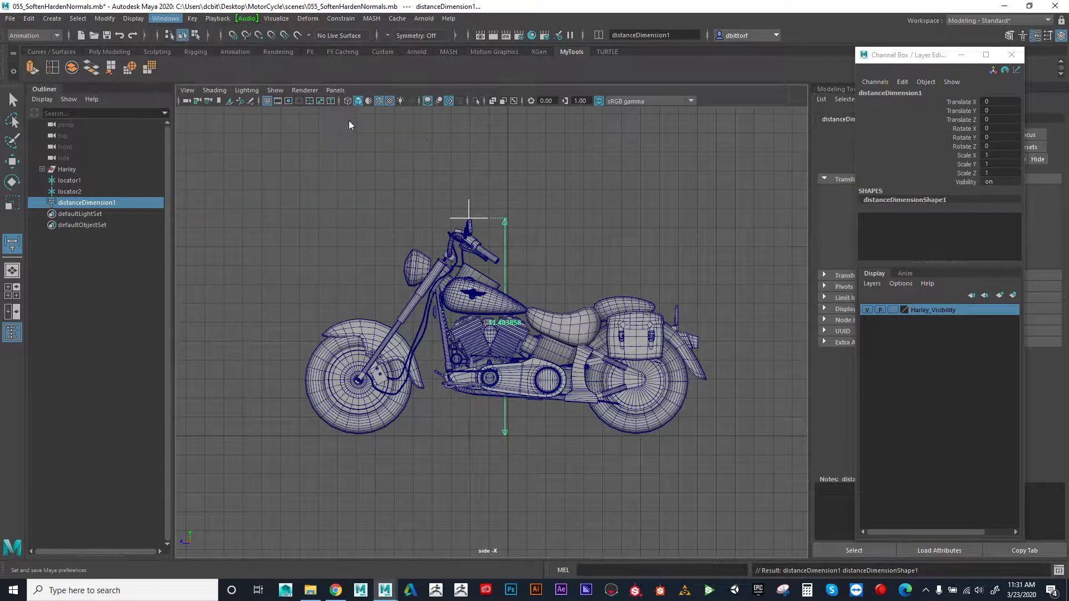
{"action": "left_click", "coordinate": [633, 210]}
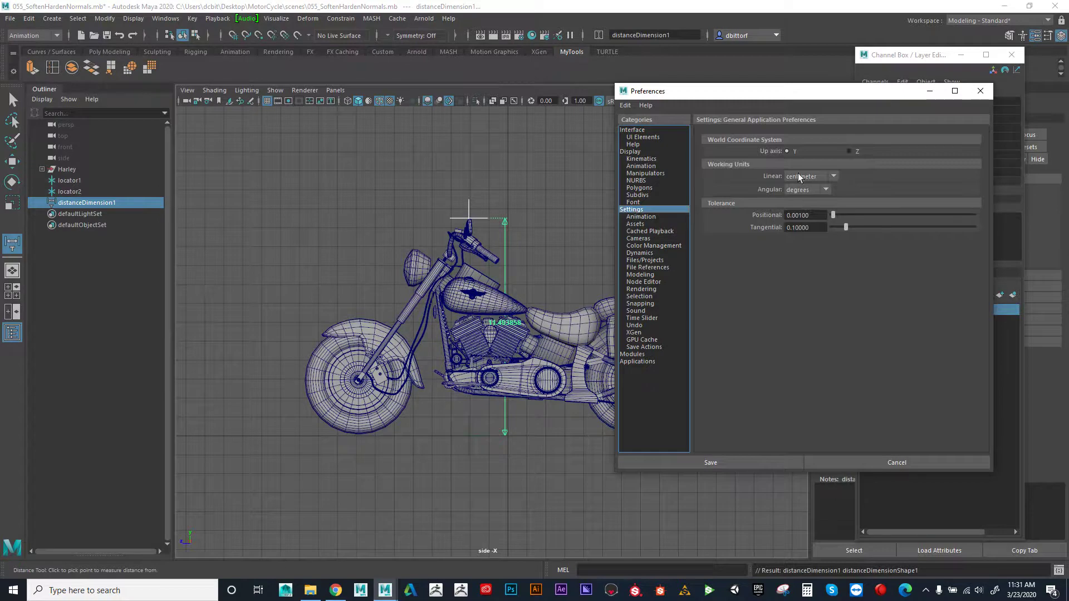
{"action": "left_click", "coordinate": [815, 178]}
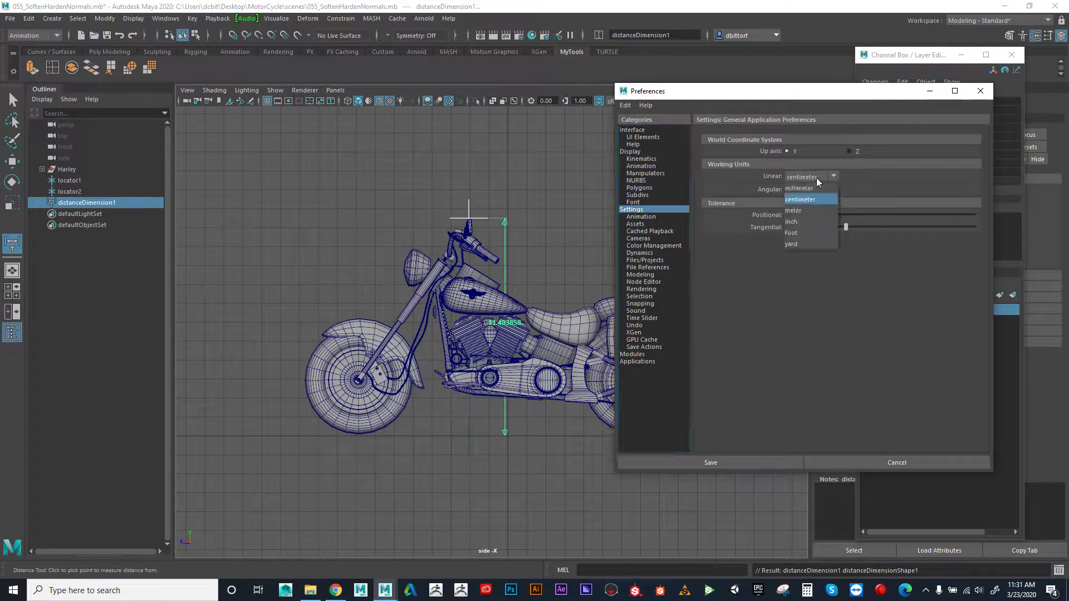
{"action": "left_click", "coordinate": [813, 221]}
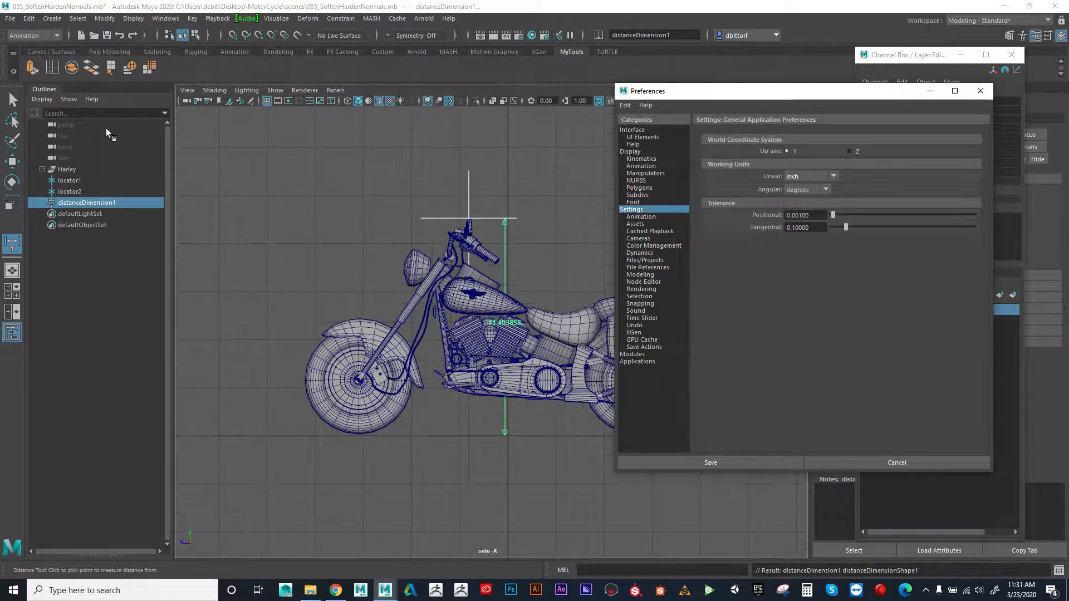
Step: Deselect the dimension and select locator2 above the handlebars
{"action": "key", "text": "q"}
{"action": "left_click", "coordinate": [561, 184]}
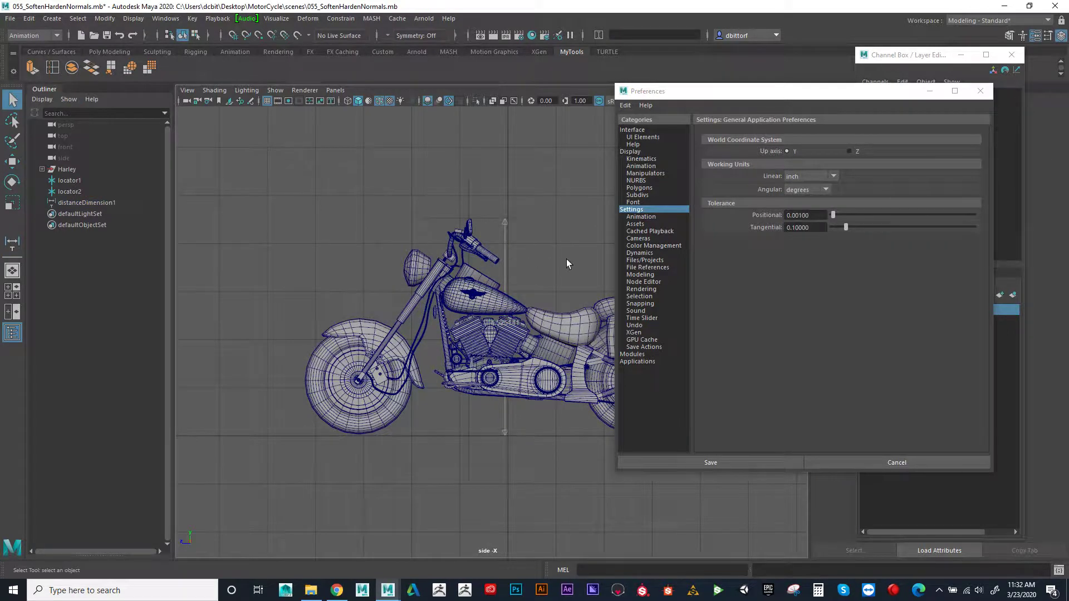
{"action": "left_click_drag", "start_coordinate": [704, 91], "coordinate": [785, 99]}
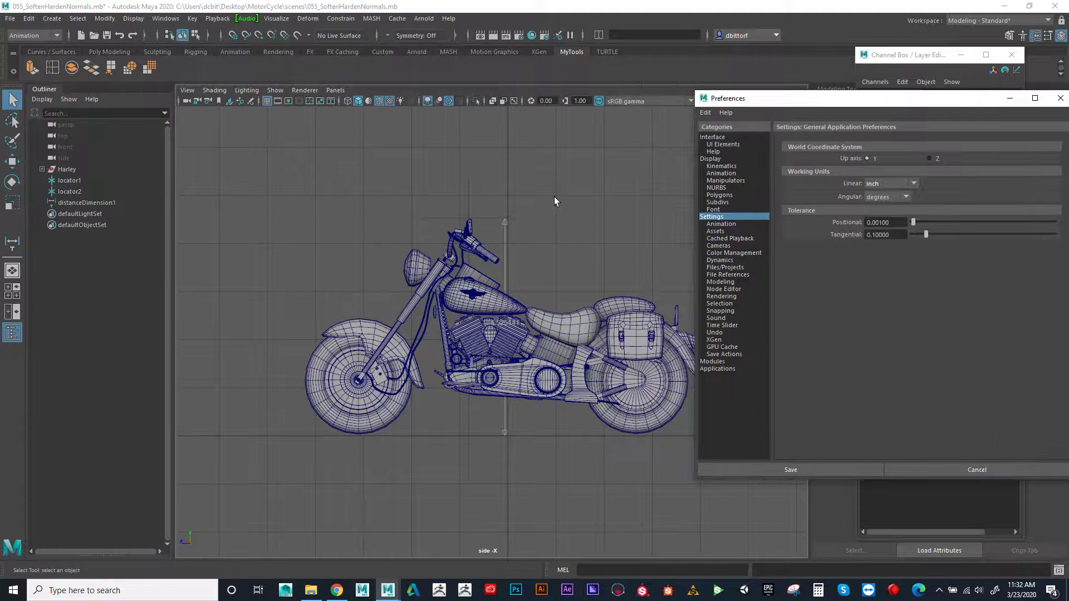
{"action": "left_click", "coordinate": [461, 206]}
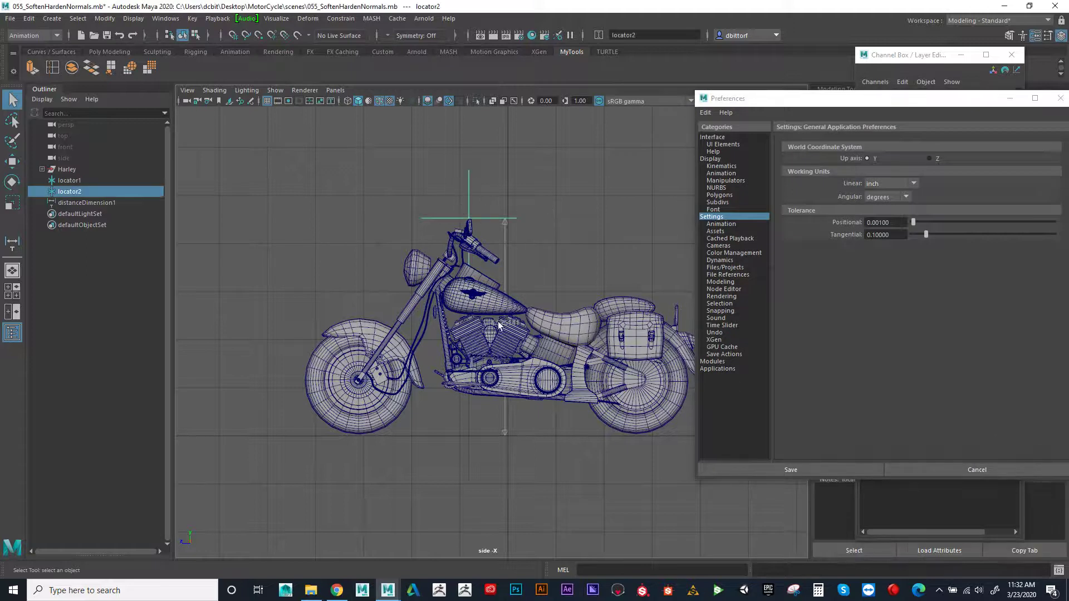
Step: Change the Linear working unit to foot
{"action": "left_click", "coordinate": [12, 161]}
{"action": "scroll", "coordinate": [195, 221], "scroll_direction": "down", "scroll_amount": 3}
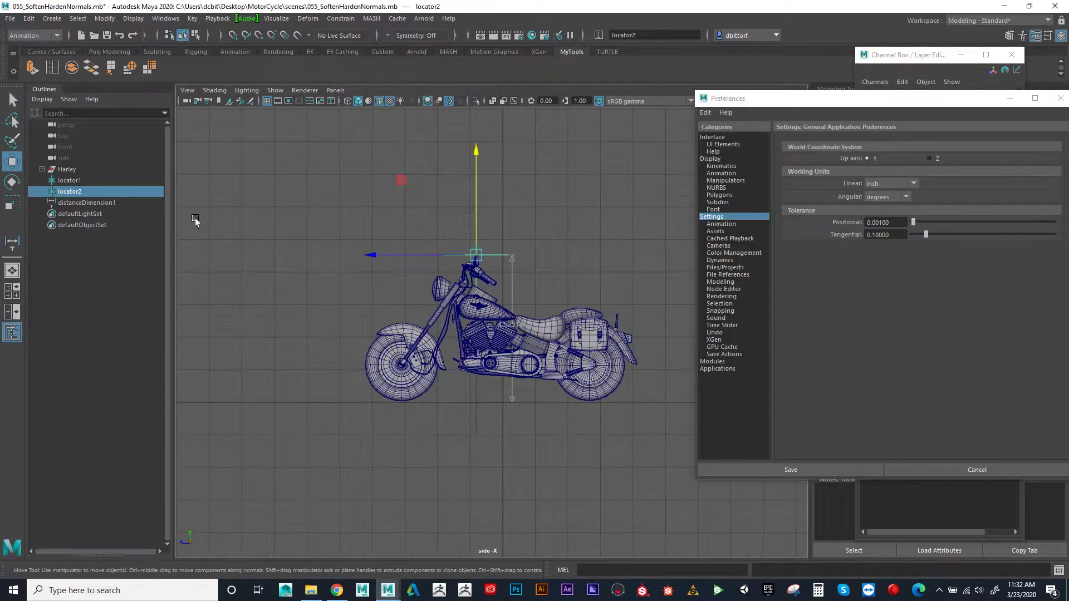
{"action": "scroll", "coordinate": [212, 209], "scroll_direction": "down", "scroll_amount": 3}
{"action": "left_click", "coordinate": [891, 183]}
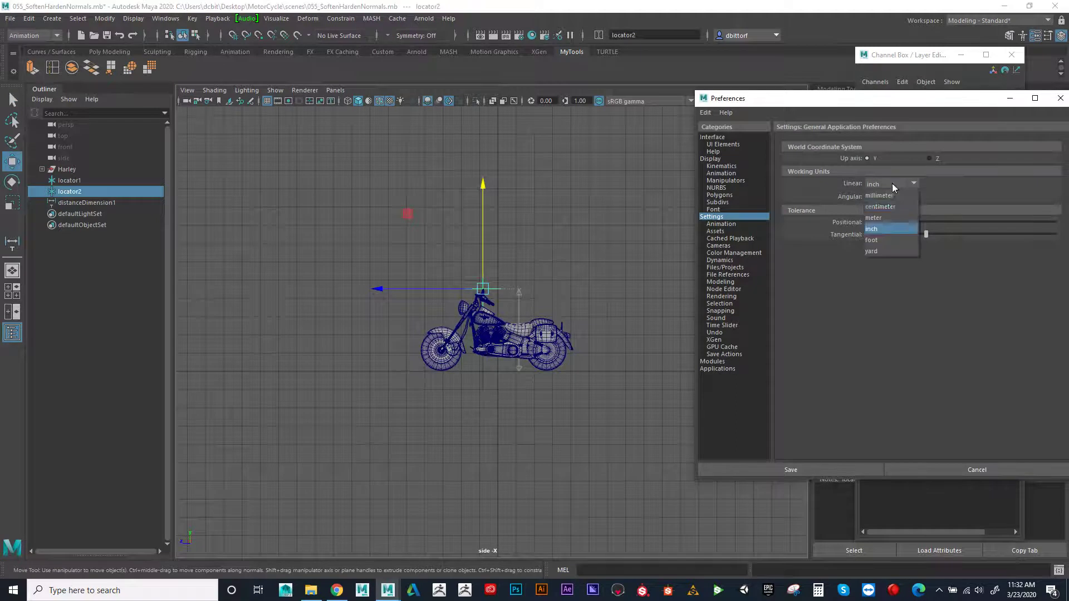
{"action": "left_click", "coordinate": [892, 239]}
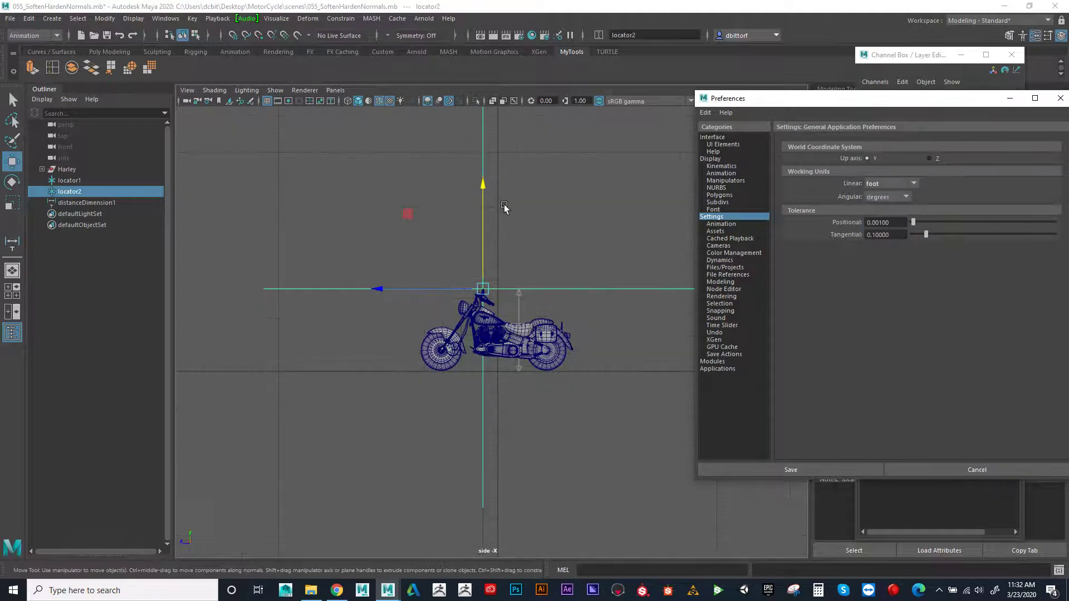
Step: Raise locator2 along Y until the distance dimension reads about 4.008567
{"action": "left_click_drag", "start_coordinate": [482, 190], "coordinate": [483, 34]}
{"action": "scroll", "coordinate": [484, 234], "scroll_direction": "down", "scroll_amount": 3}
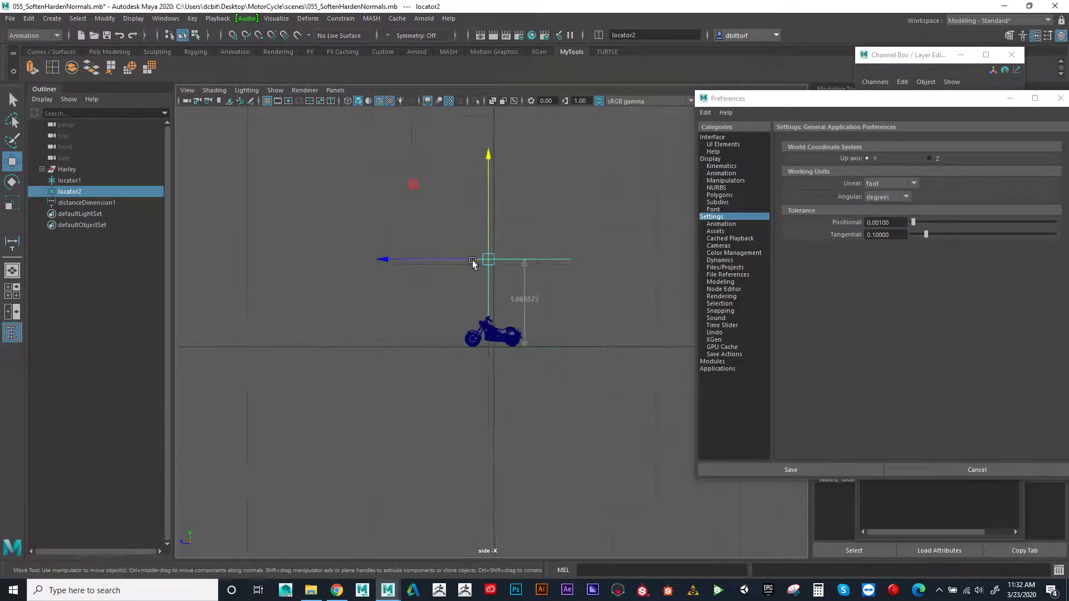
{"action": "scroll", "coordinate": [472, 262], "scroll_direction": "down", "scroll_amount": 2}
{"action": "left_click_drag", "start_coordinate": [489, 186], "coordinate": [519, 57]}
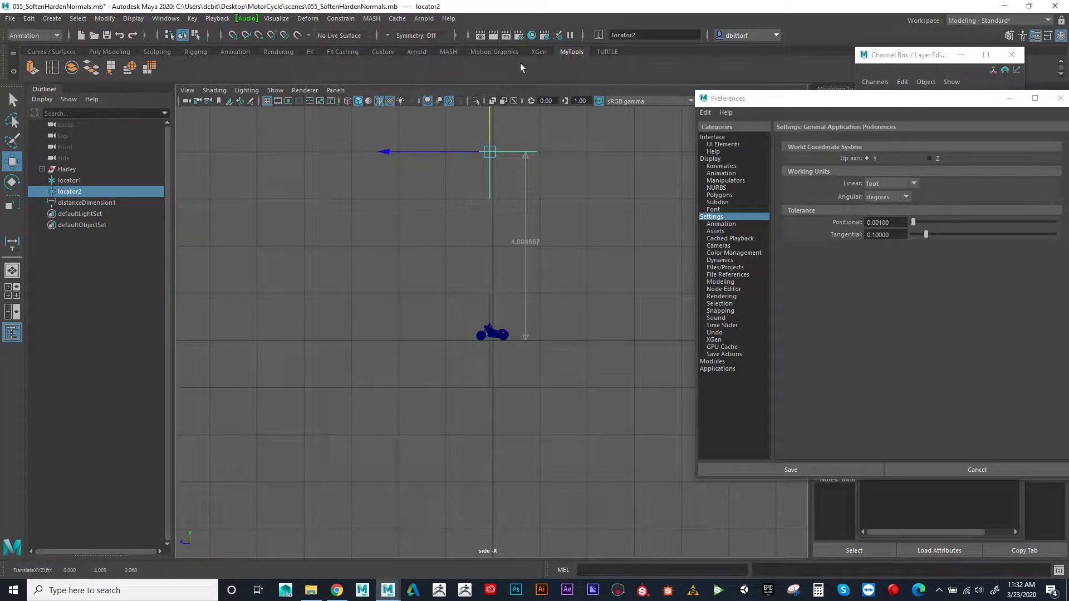
Step: Select the Harley group and drag its pivot down to the ground line under the wheels
{"action": "left_click", "coordinate": [67, 168]}
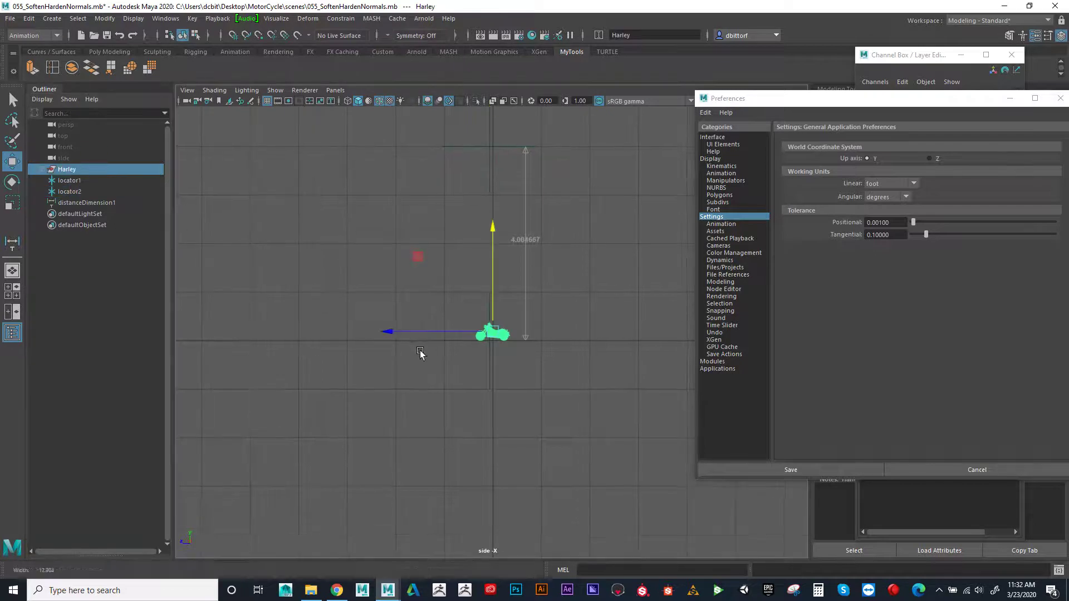
{"action": "scroll", "coordinate": [574, 389], "scroll_direction": "up", "scroll_amount": 8}
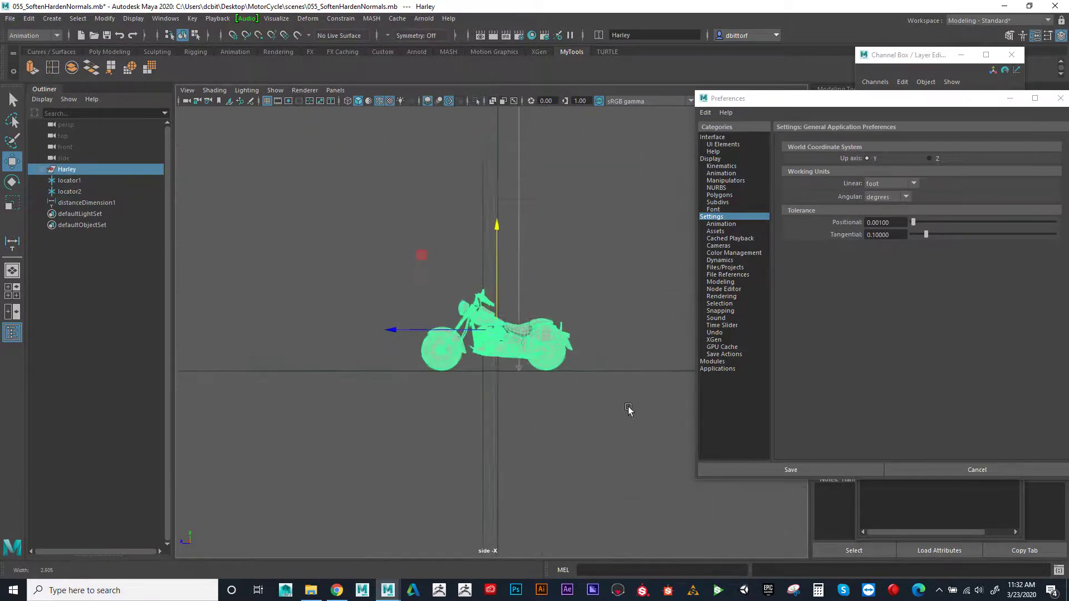
{"action": "scroll", "coordinate": [628, 411], "scroll_direction": "up", "scroll_amount": 2}
{"action": "key", "text": "d"}
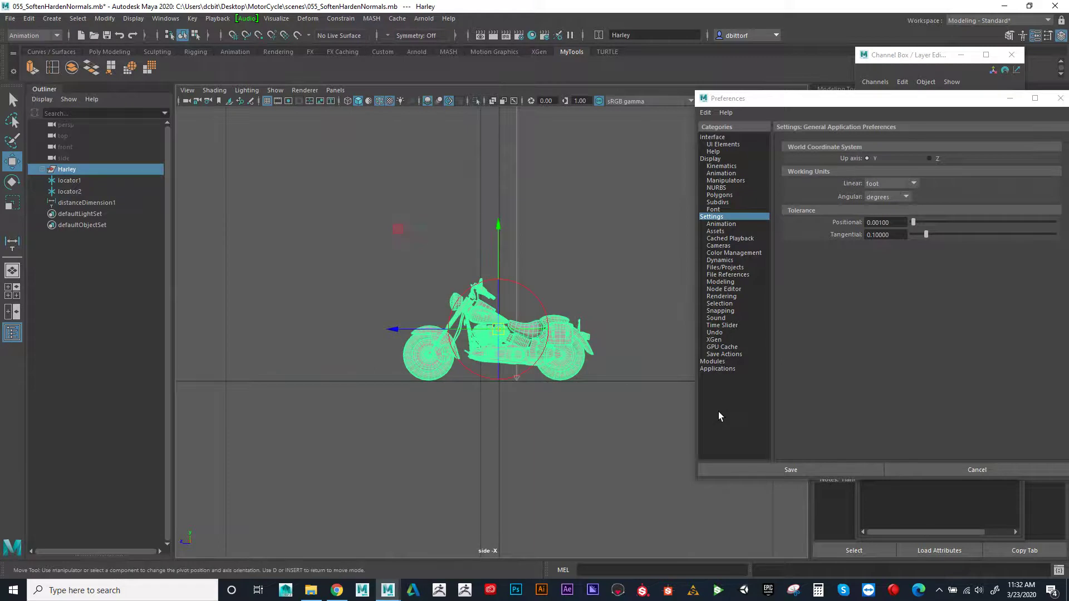
{"action": "left_click_drag", "start_coordinate": [506, 229], "coordinate": [507, 281]}
{"action": "scroll", "coordinate": [517, 328], "scroll_direction": "up", "scroll_amount": 1}
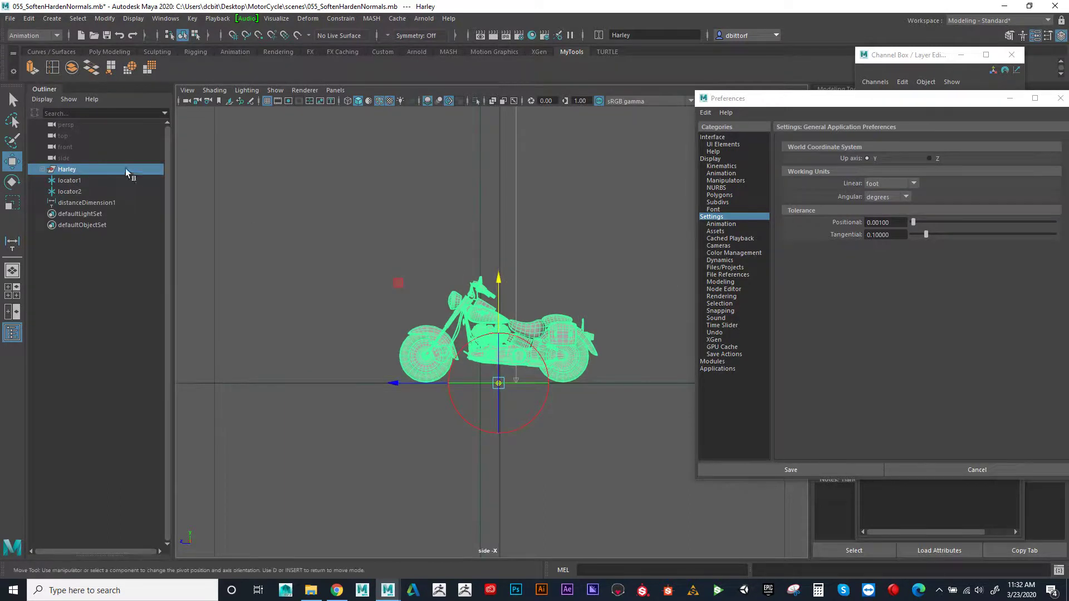
{"action": "left_click", "coordinate": [43, 169]}
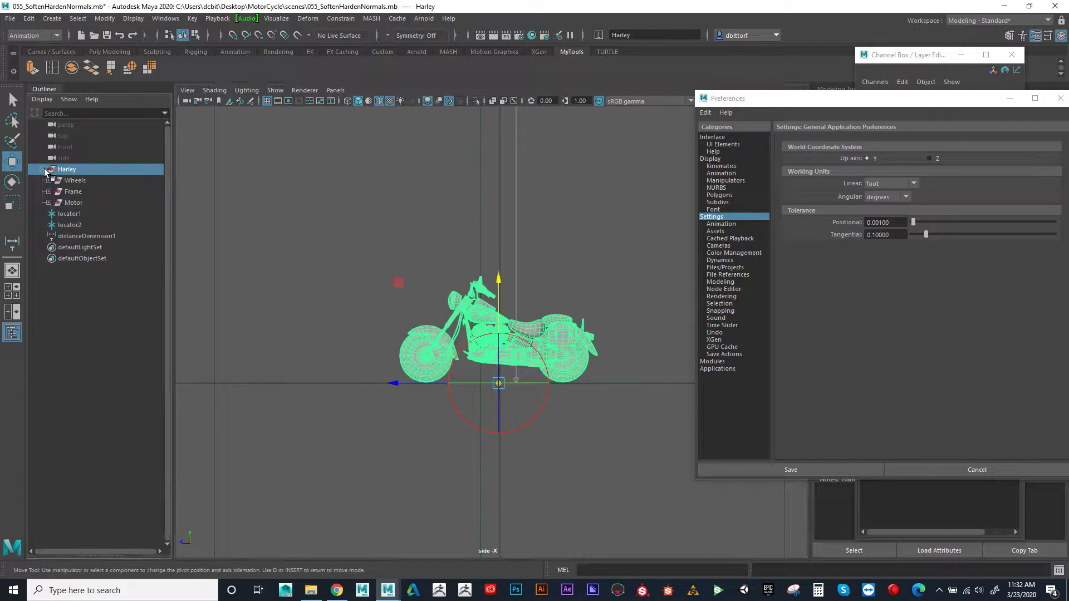
{"action": "left_click", "coordinate": [42, 169]}
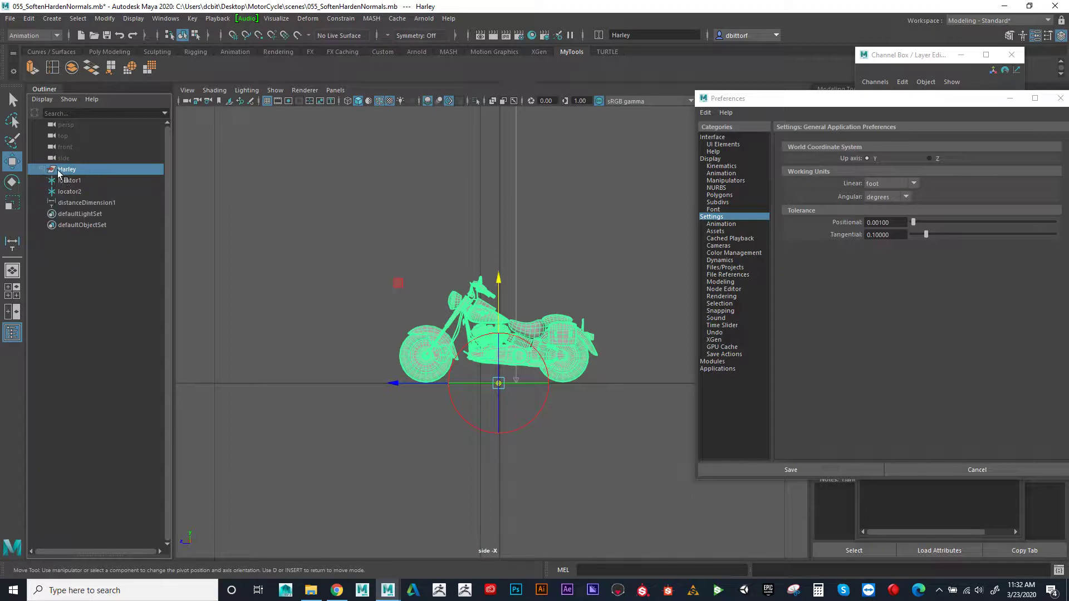
{"action": "left_click", "coordinate": [13, 202]}
Step: Scale the Harley uniformly to about 10.646, then marquee-select the top locator and dimension
{"action": "left_click_drag", "start_coordinate": [498, 383], "coordinate": [572, 431]}
{"action": "scroll", "coordinate": [191, 369], "scroll_direction": "down", "scroll_amount": 8}
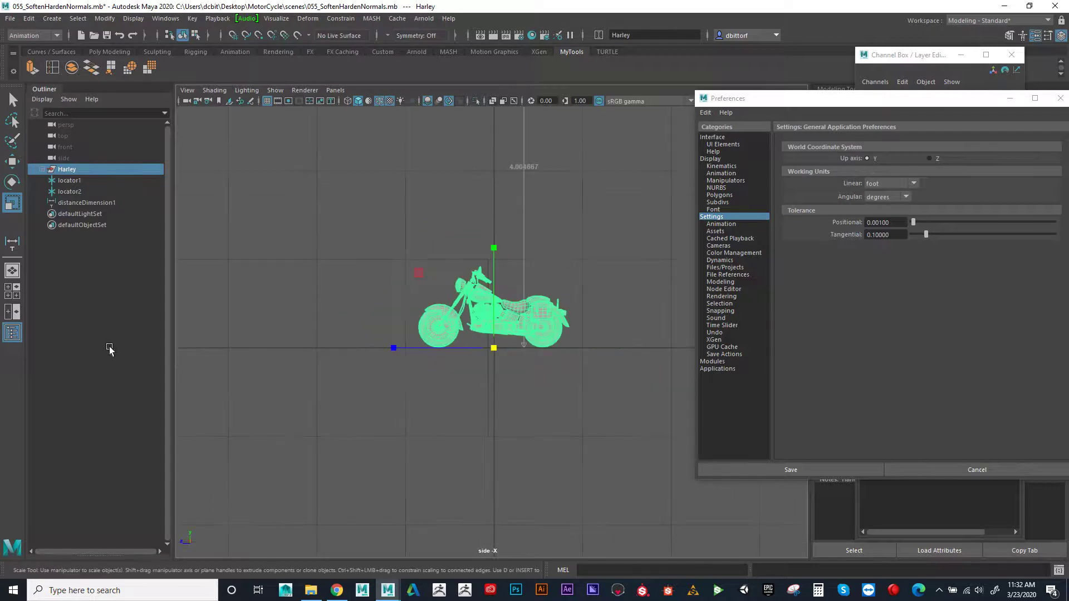
{"action": "left_click_drag", "start_coordinate": [499, 349], "coordinate": [582, 362]}
{"action": "middle_click_drag", "start_coordinate": [582, 362], "coordinate": [574, 414], "text": "alt"}
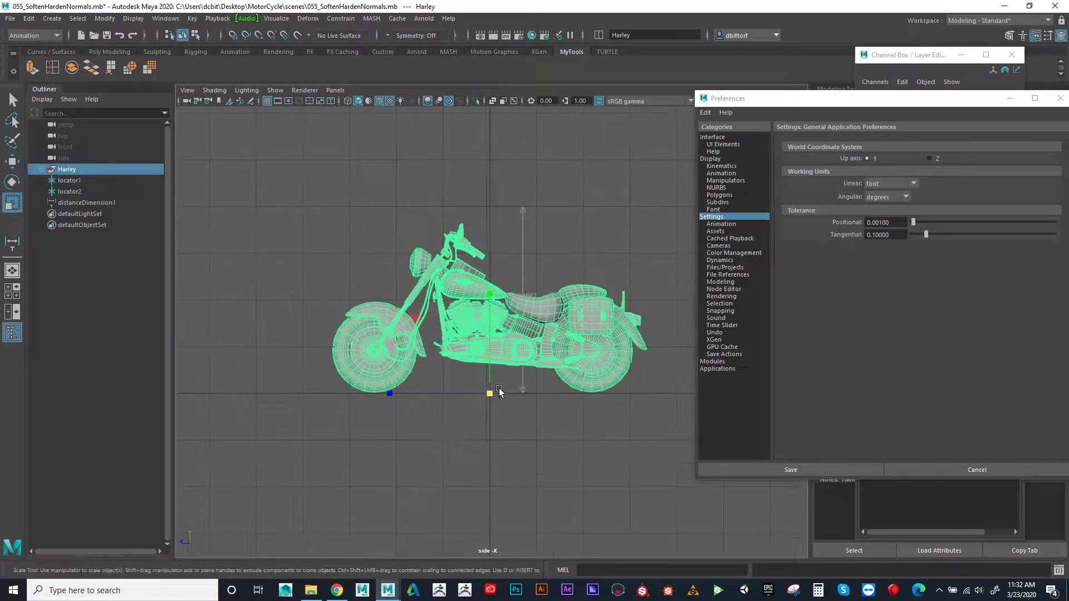
{"action": "left_click_drag", "start_coordinate": [492, 393], "coordinate": [518, 396]}
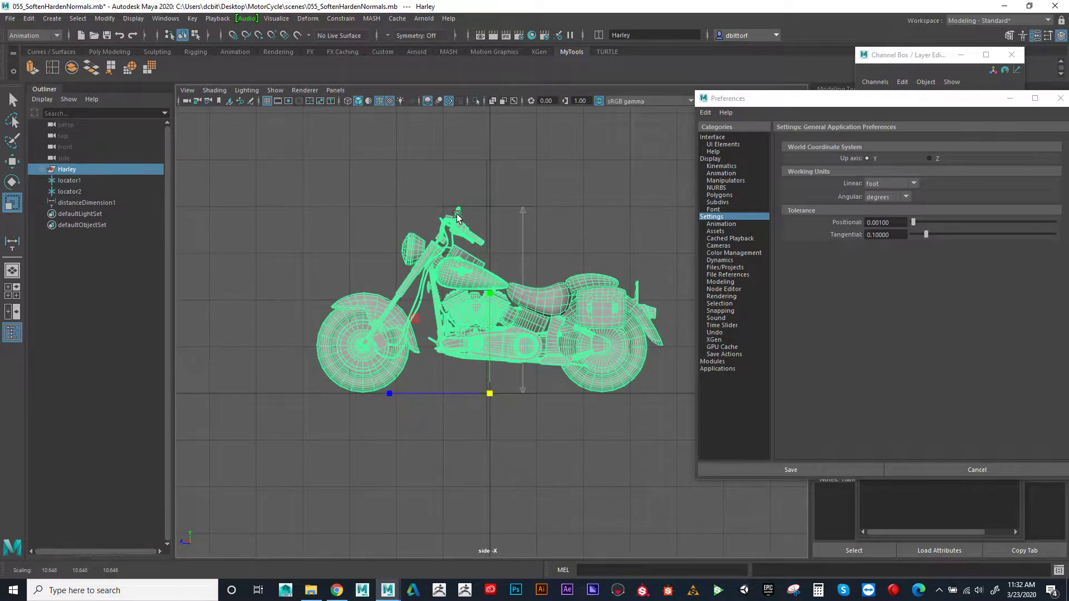
{"action": "left_click_drag", "start_coordinate": [483, 193], "coordinate": [499, 214]}
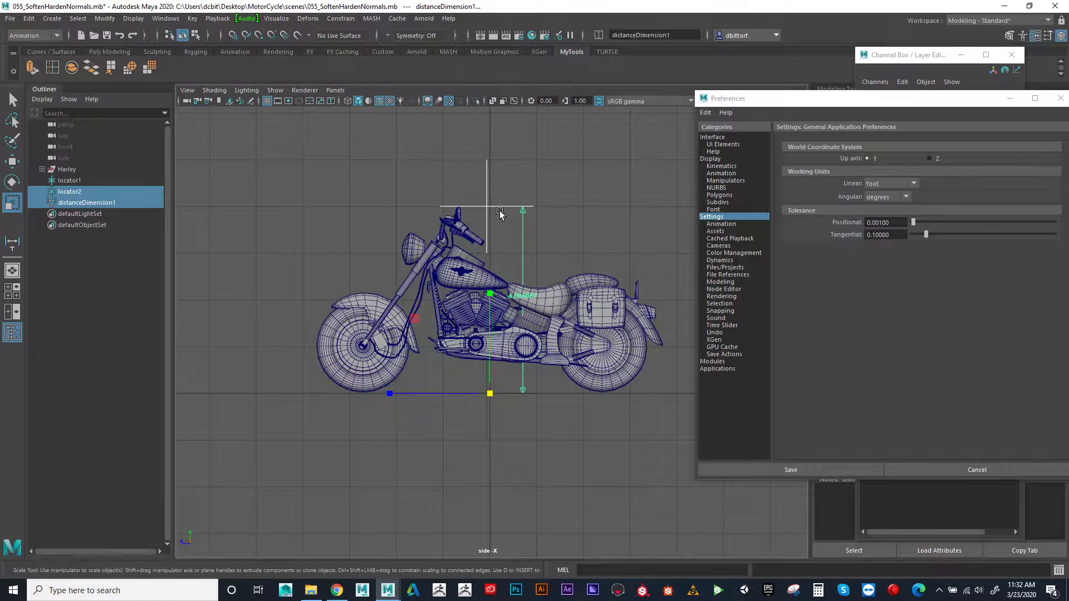
{"action": "right_click_drag", "start_coordinate": [457, 307], "coordinate": [515, 298], "text": "alt"}
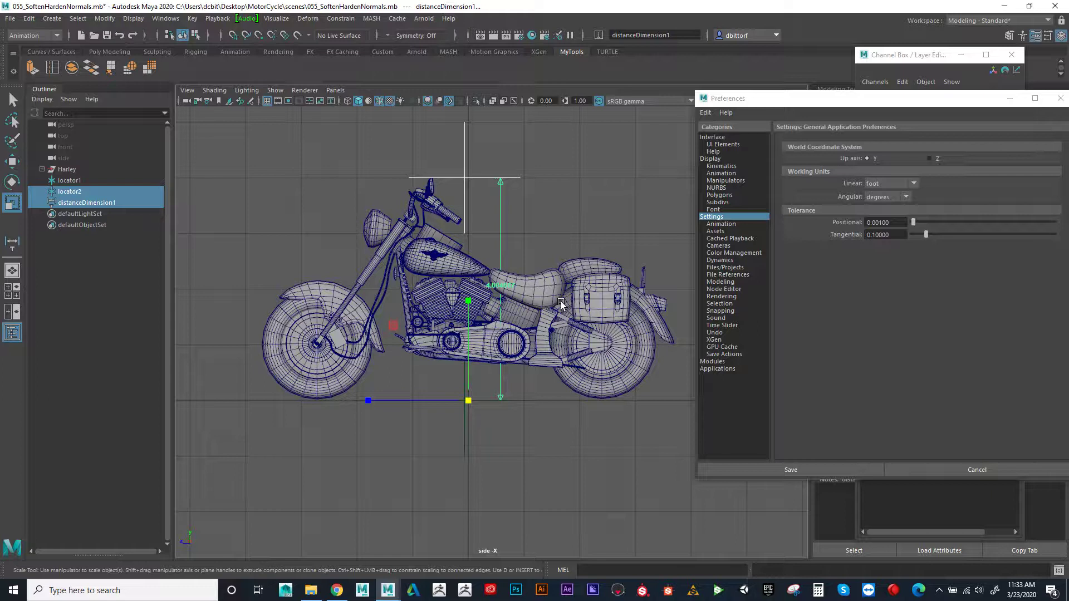
Step: Switch Linear to centimeter, then inch (height about 48), then back to centimeter (about 122)
{"action": "left_click", "coordinate": [896, 186]}
{"action": "left_click", "coordinate": [873, 190]}
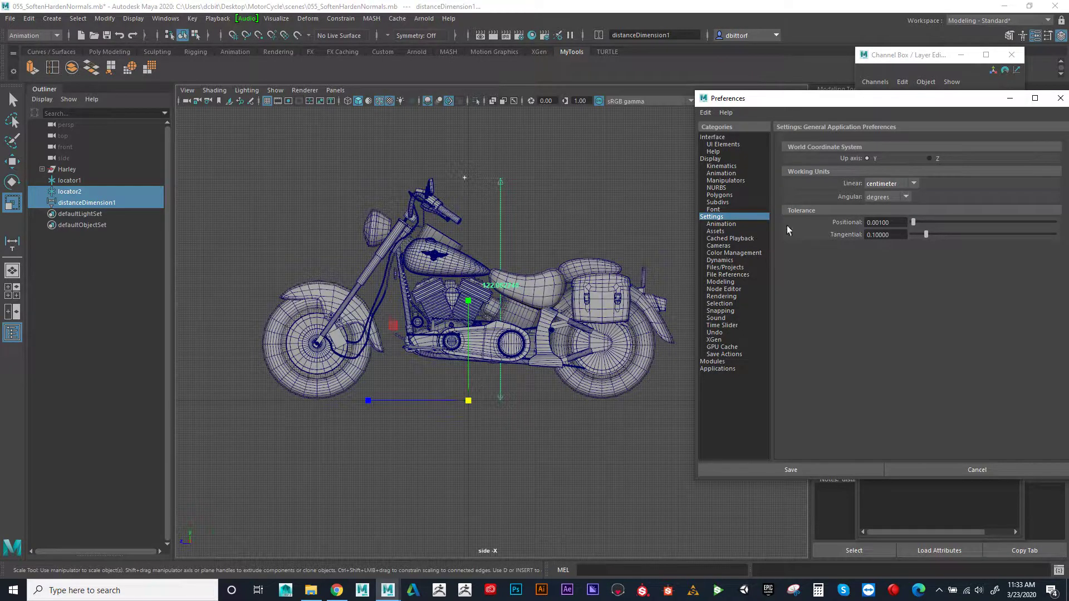
{"action": "left_click", "coordinate": [895, 186]}
{"action": "left_click", "coordinate": [891, 228]}
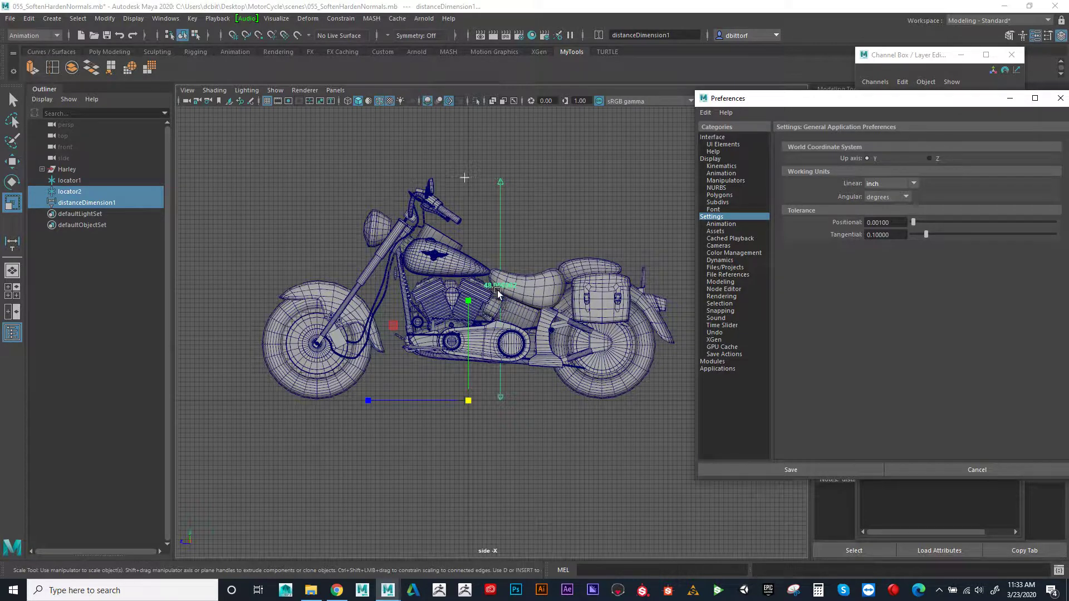
{"action": "left_click", "coordinate": [899, 184]}
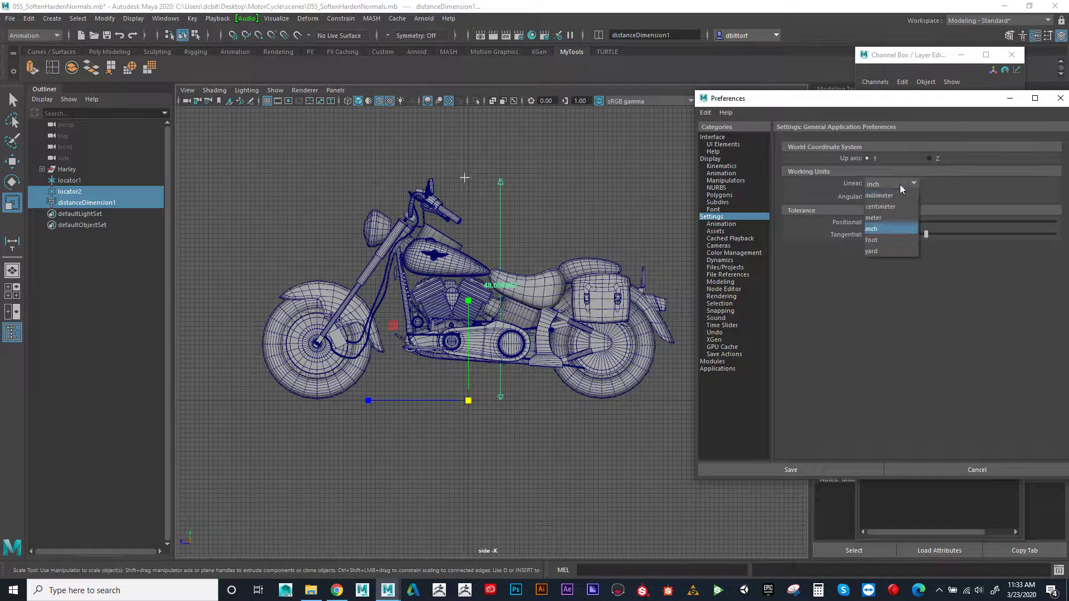
{"action": "left_click", "coordinate": [885, 207]}
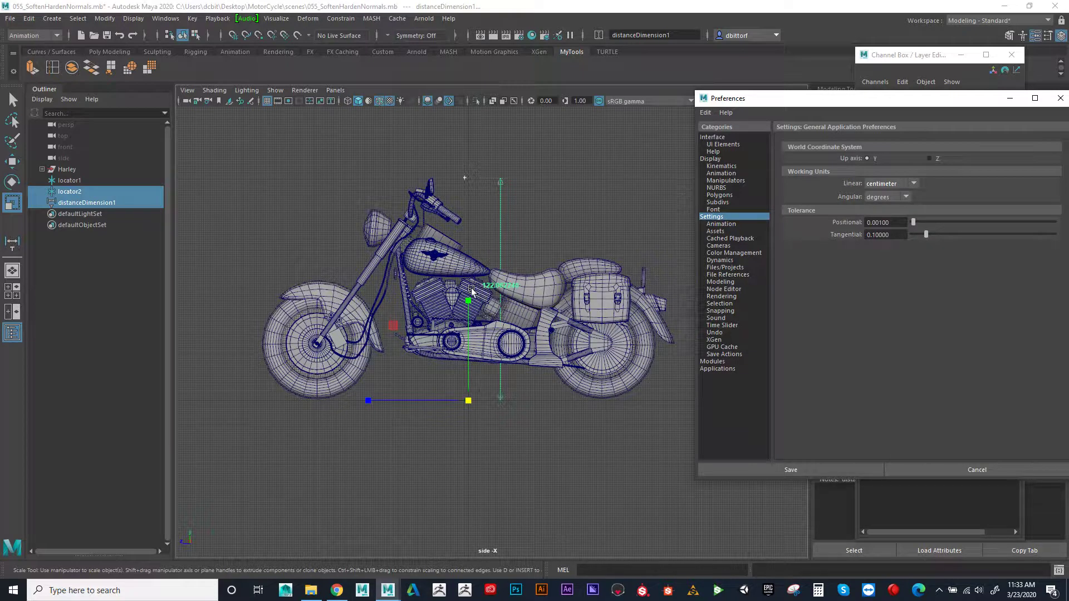
Step: Delete both measuring locators and the distance dimension, then save the preferences
{"action": "left_click_drag", "start_coordinate": [64, 180], "coordinate": [72, 203]}
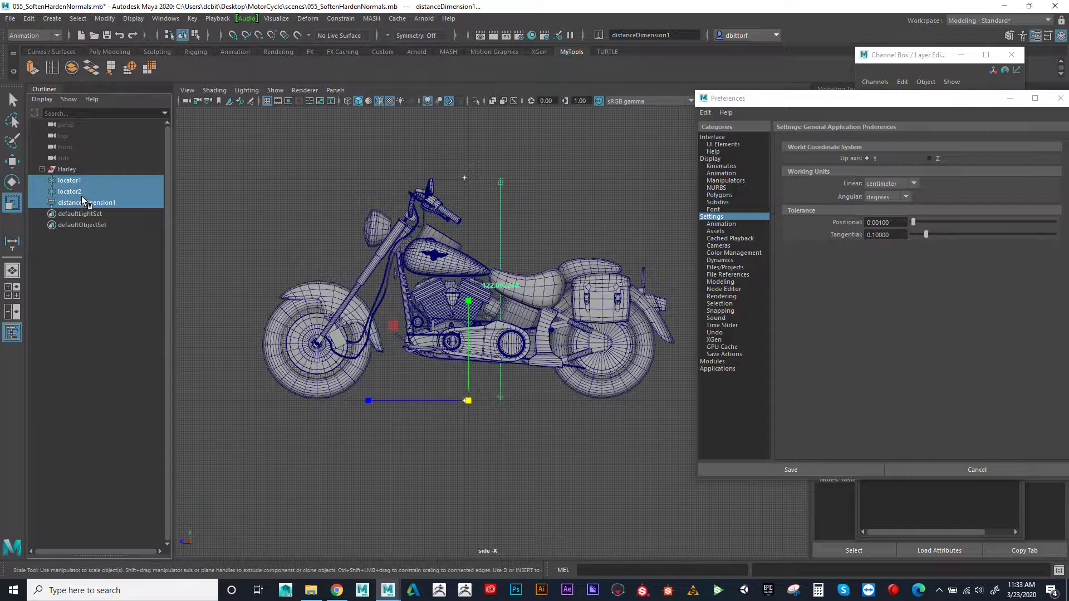
{"action": "key", "text": "Delete"}
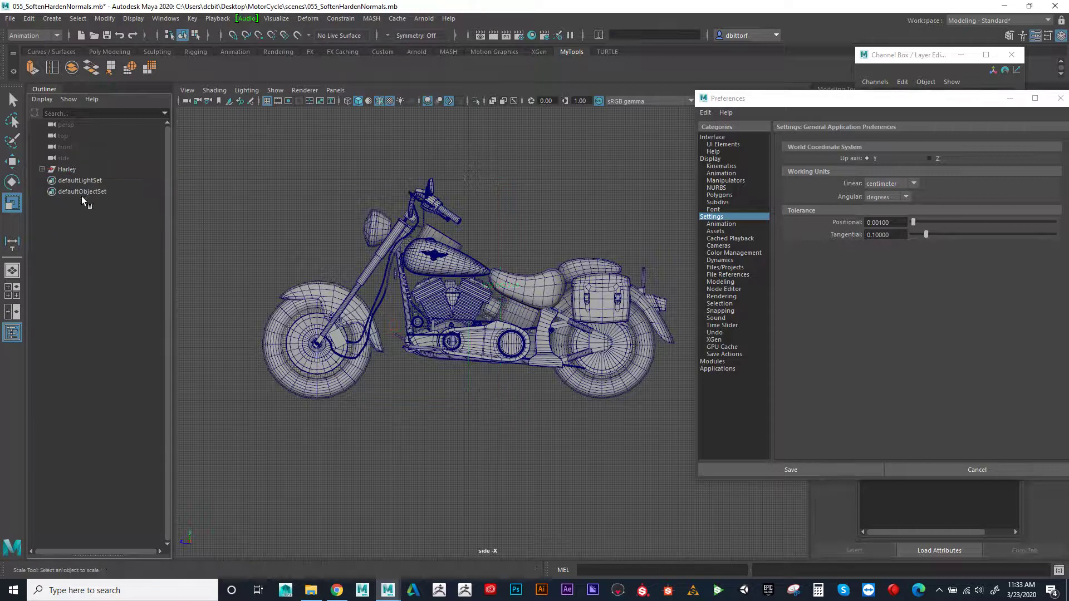
{"action": "left_click", "coordinate": [978, 100]}
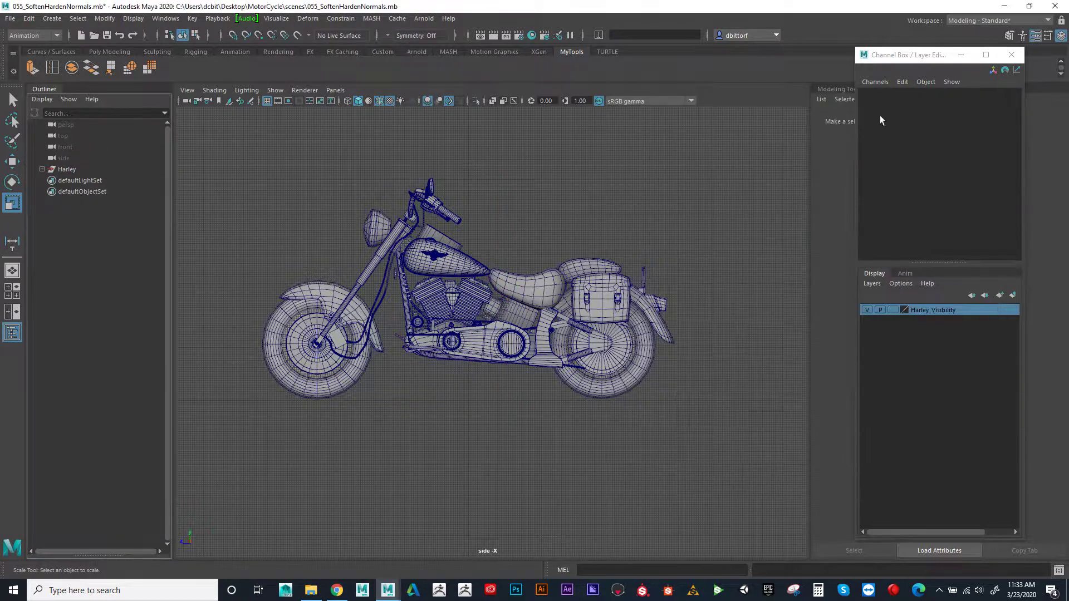
Step: Expand Harley and Wheels in the Outliner to inspect the Tires, then collapse them
{"action": "left_click", "coordinate": [67, 170]}
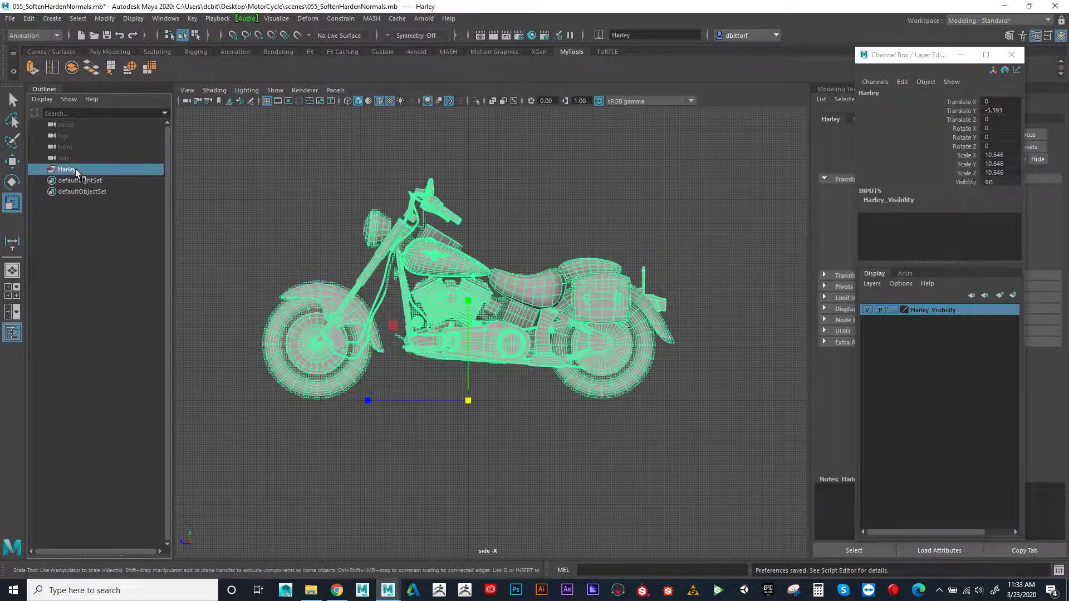
{"action": "left_click", "coordinate": [42, 169]}
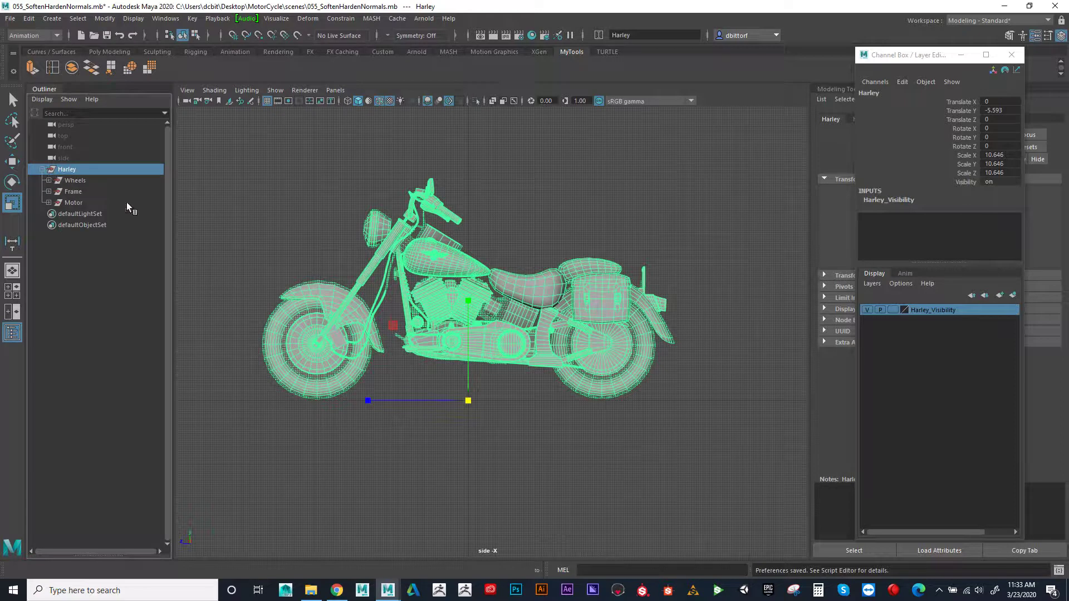
{"action": "left_click", "coordinate": [49, 180]}
{"action": "left_click", "coordinate": [78, 190]}
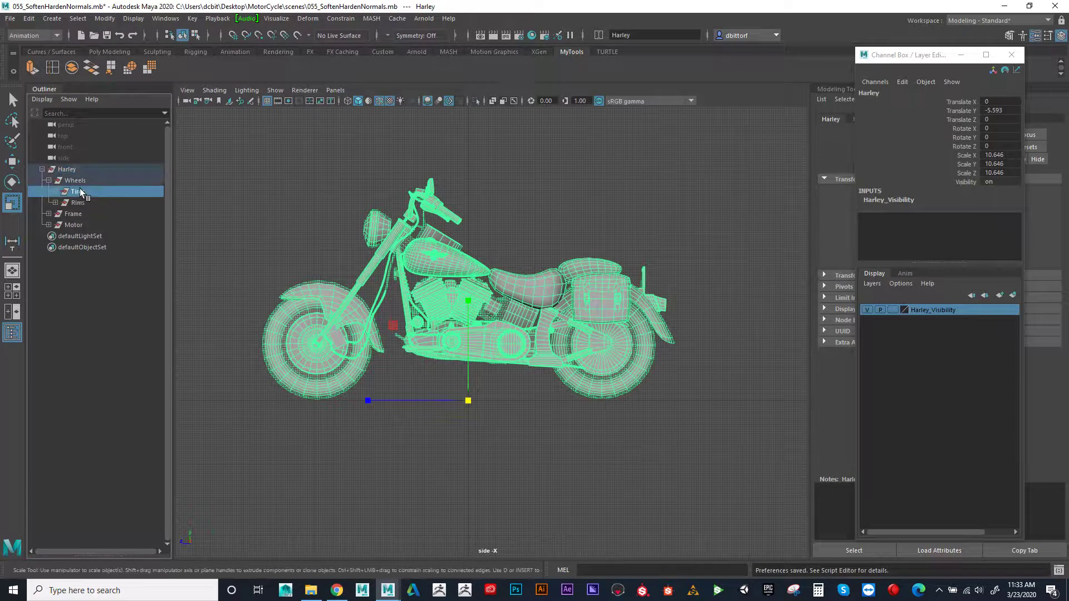
{"action": "left_click", "coordinate": [48, 180]}
{"action": "left_click", "coordinate": [42, 169]}
Step: Browse Wheels, Tires and Frame in the hierarchy, then select the top Harley group
{"action": "left_click", "coordinate": [42, 168]}
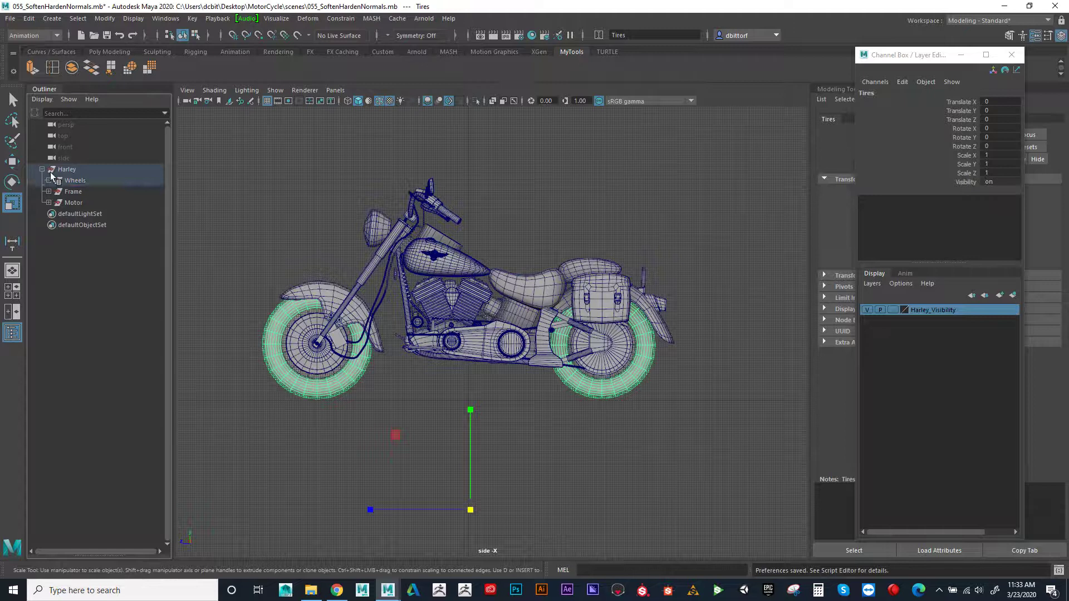
{"action": "left_click", "coordinate": [48, 180]}
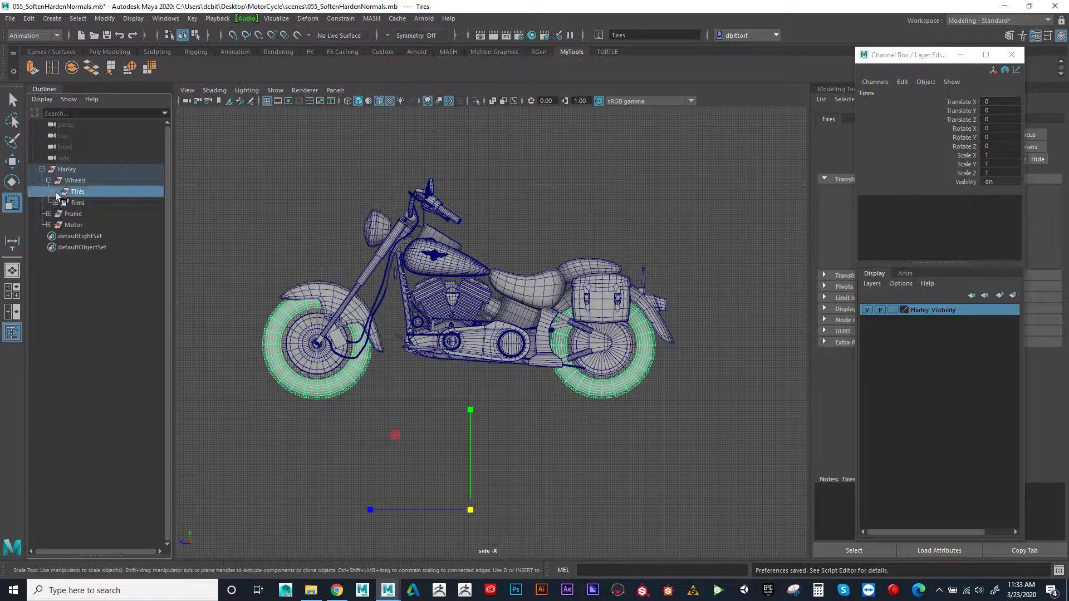
{"action": "left_click", "coordinate": [55, 191]}
{"action": "left_click_drag", "start_coordinate": [76, 180], "coordinate": [85, 247]}
{"action": "left_click", "coordinate": [51, 236]}
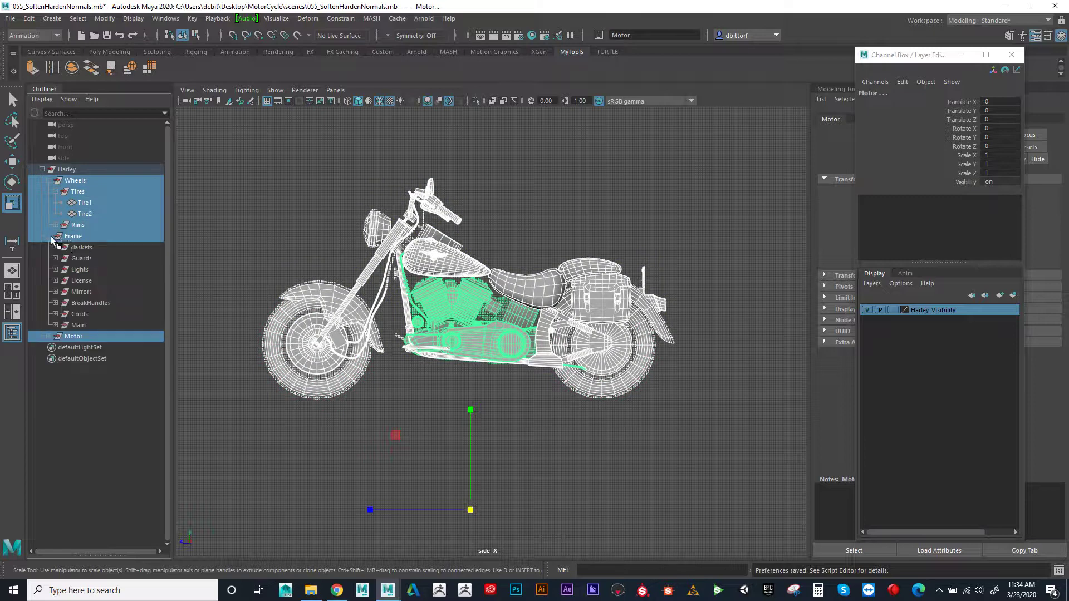
{"action": "left_click", "coordinate": [51, 236]}
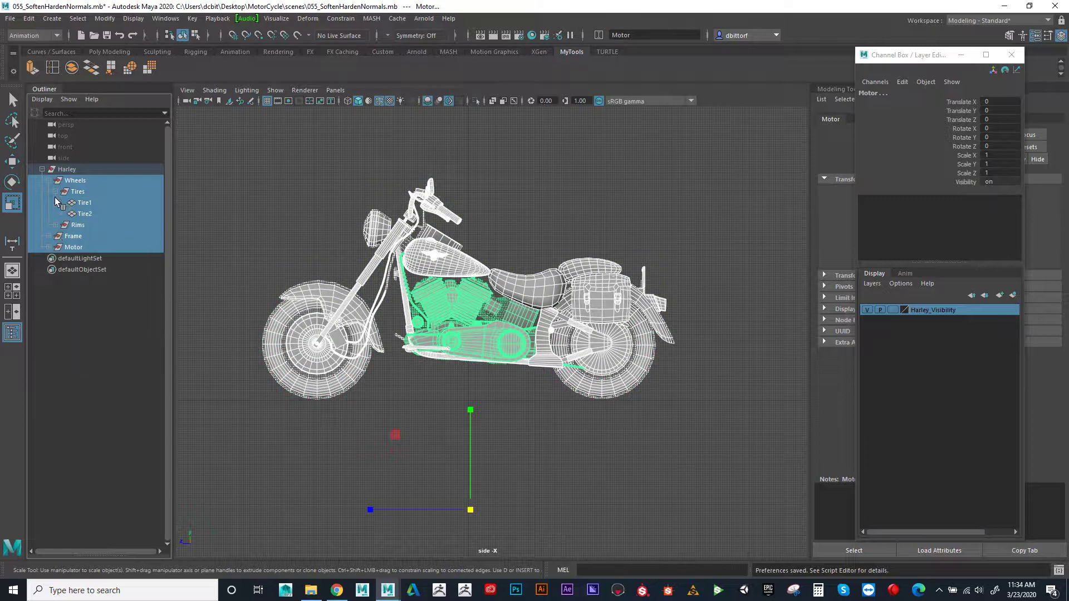
{"action": "left_click", "coordinate": [48, 180]}
{"action": "left_click", "coordinate": [65, 169]}
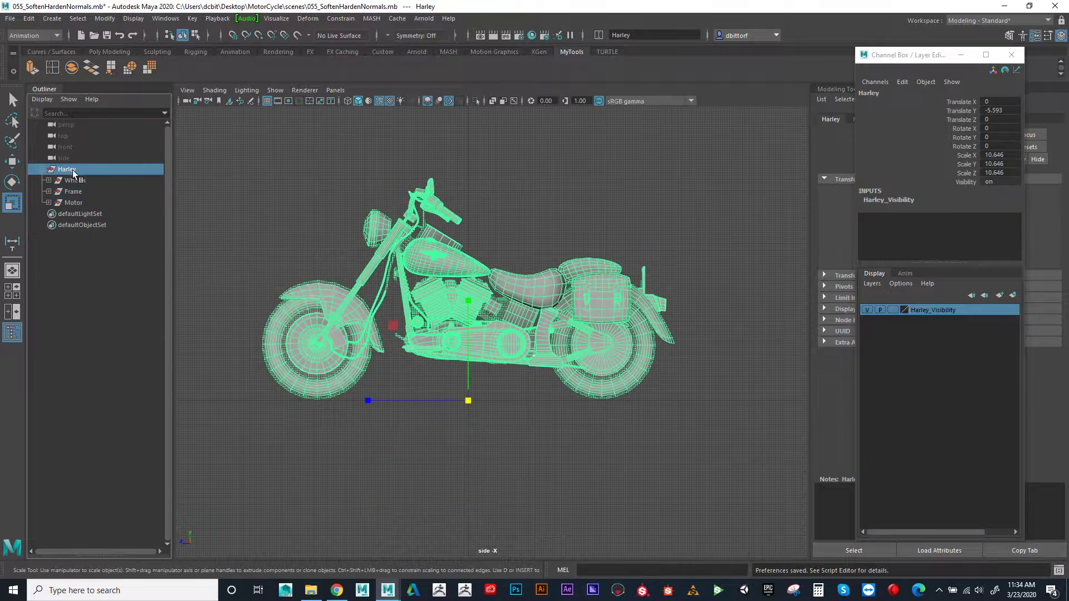
Step: Select the entire Harley hierarchy with the MEL command 'select -hi'
{"action": "left_click", "coordinate": [594, 571]}
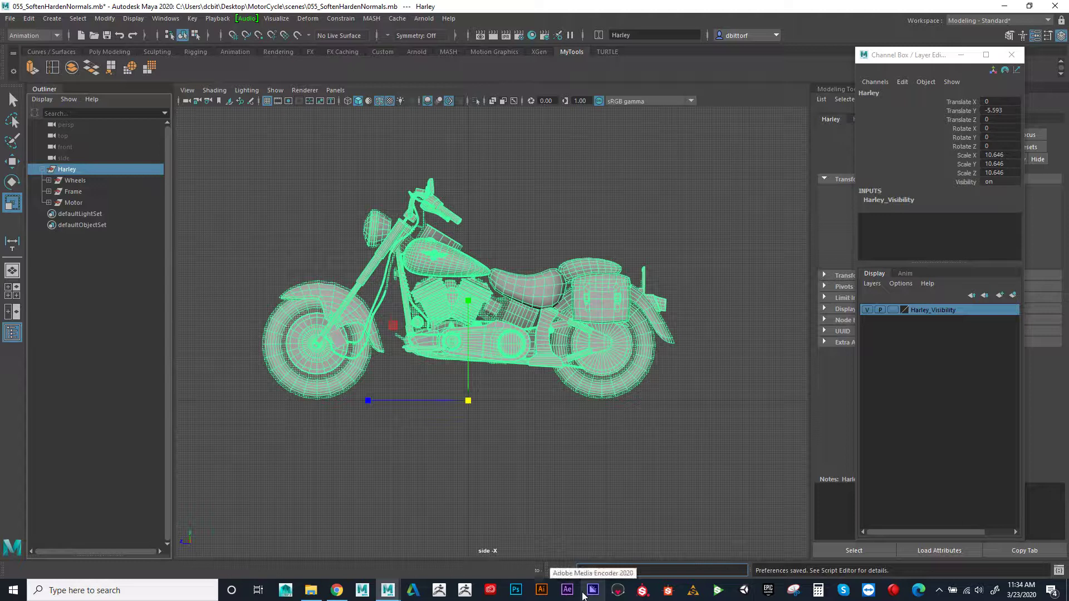
{"action": "type", "text": "select"}
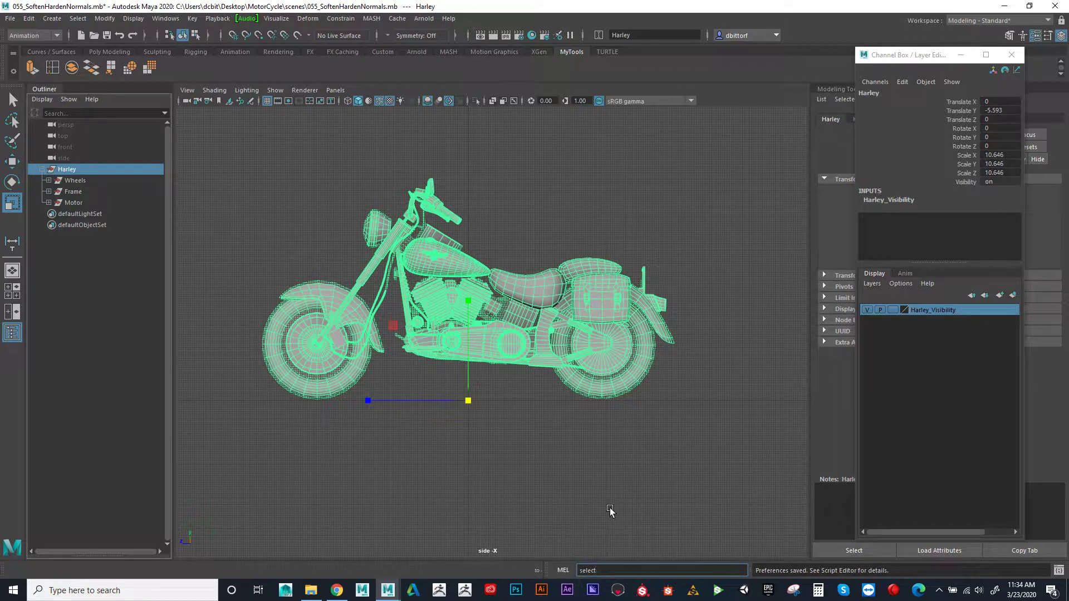
{"action": "type", "text": " -hi"}
{"action": "key", "text": "Return"}
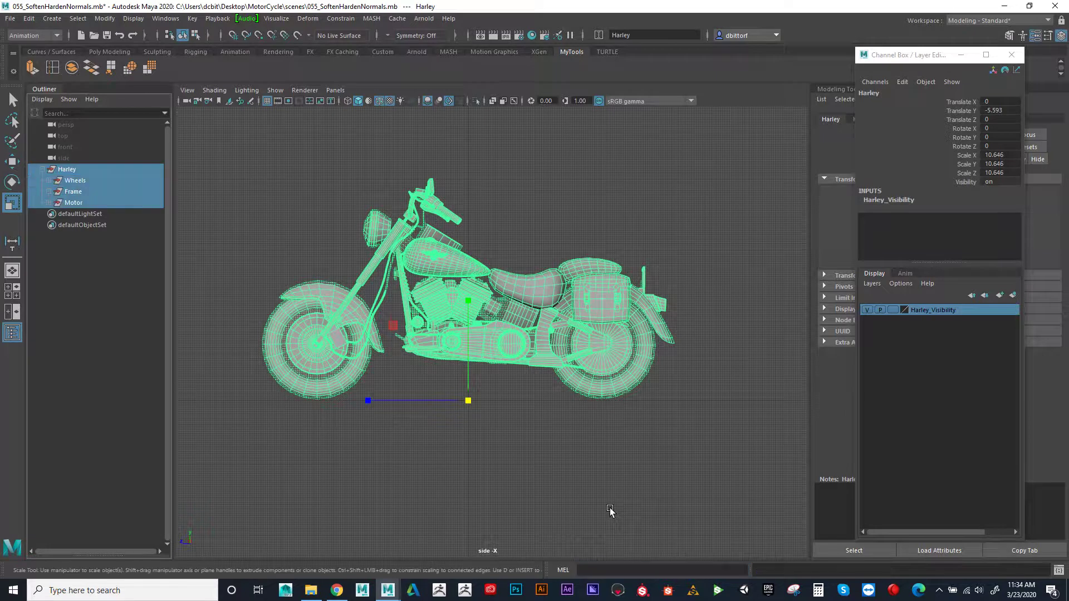
{"action": "left_click", "coordinate": [49, 202]}
{"action": "left_click", "coordinate": [49, 202]}
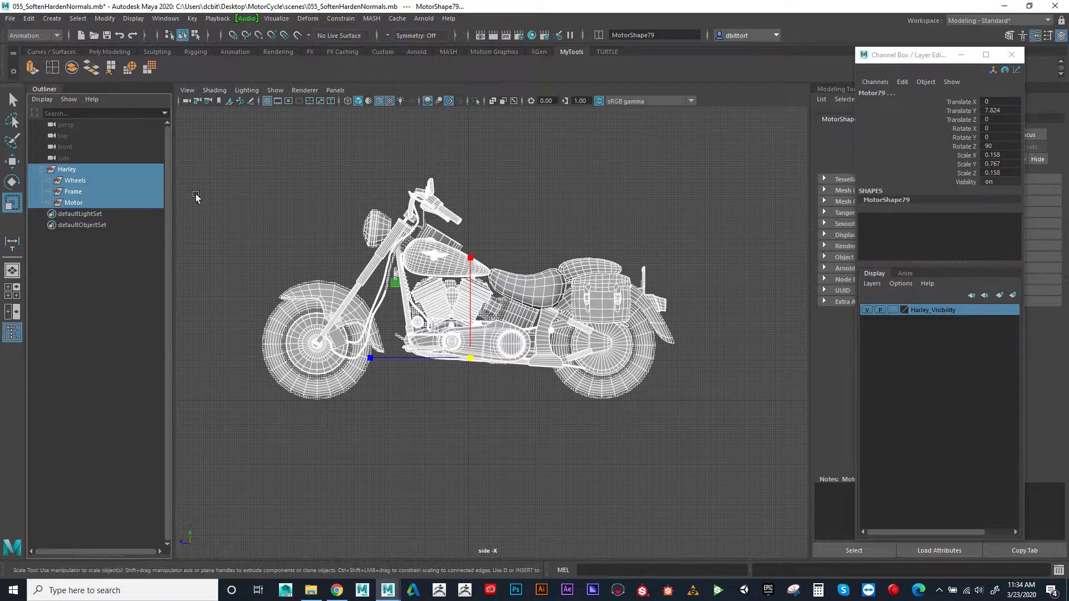
Step: Delete the selection's construction history with Edit > Delete by Type > History
{"action": "left_click", "coordinate": [28, 18]}
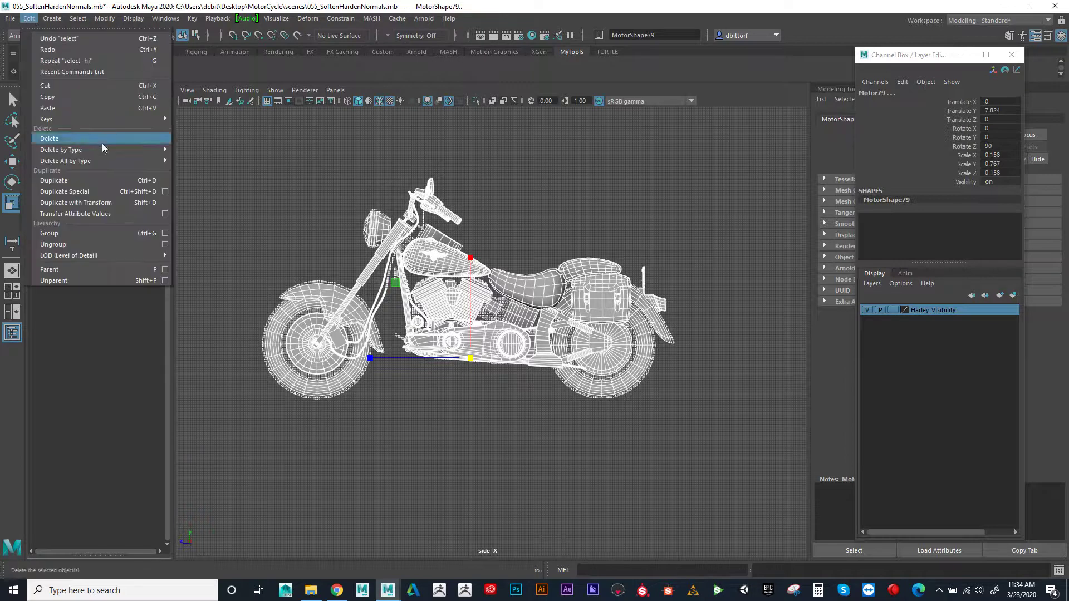
{"action": "mouse_move", "coordinate": [106, 150]}
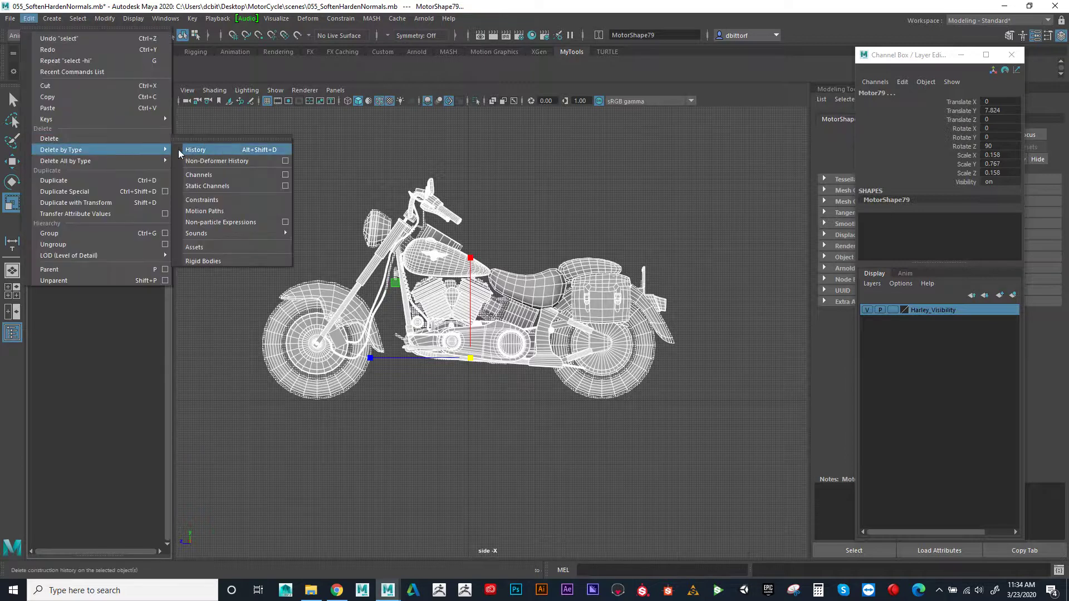
{"action": "left_click", "coordinate": [216, 149]}
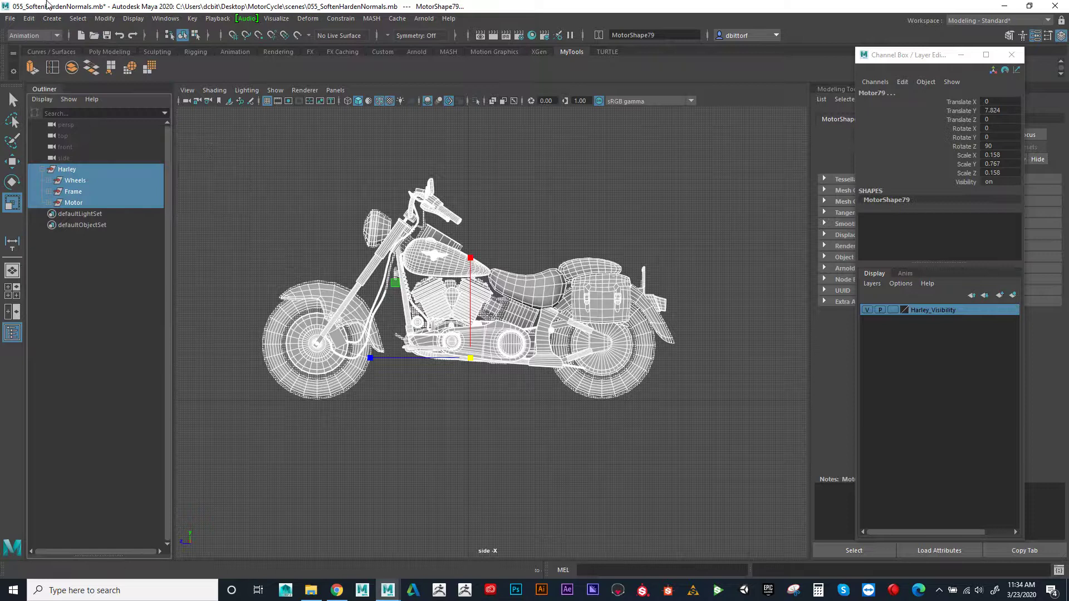
Step: Freeze the motorcycle's transformations so translate, rotate and scale reset to defaults
{"action": "left_click", "coordinate": [104, 19]}
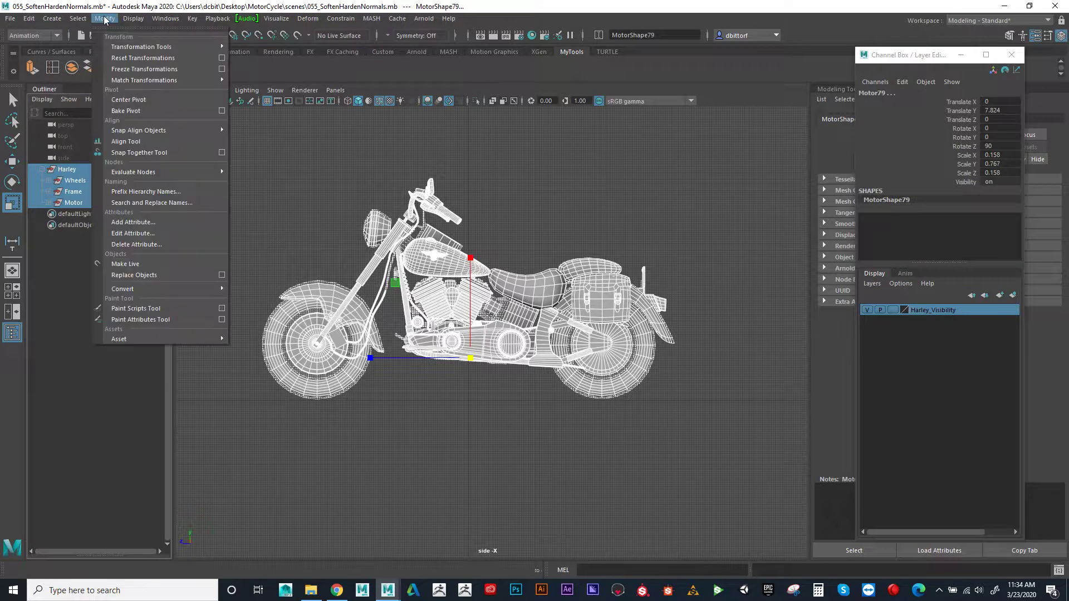
{"action": "left_click", "coordinate": [144, 69]}
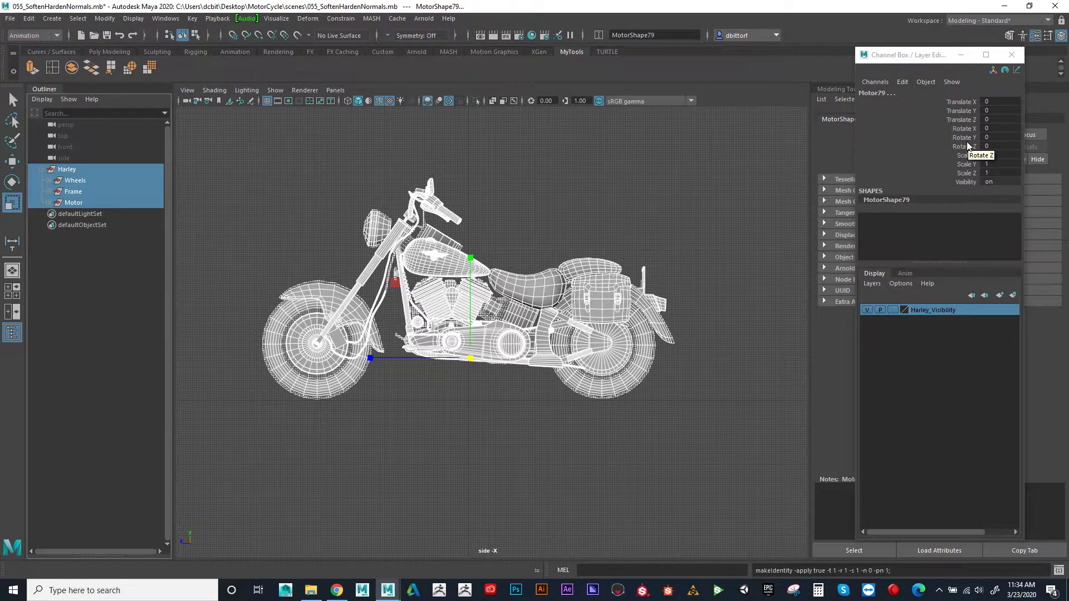
{"action": "scroll", "coordinate": [693, 304], "scroll_direction": "up", "scroll_amount": 3}
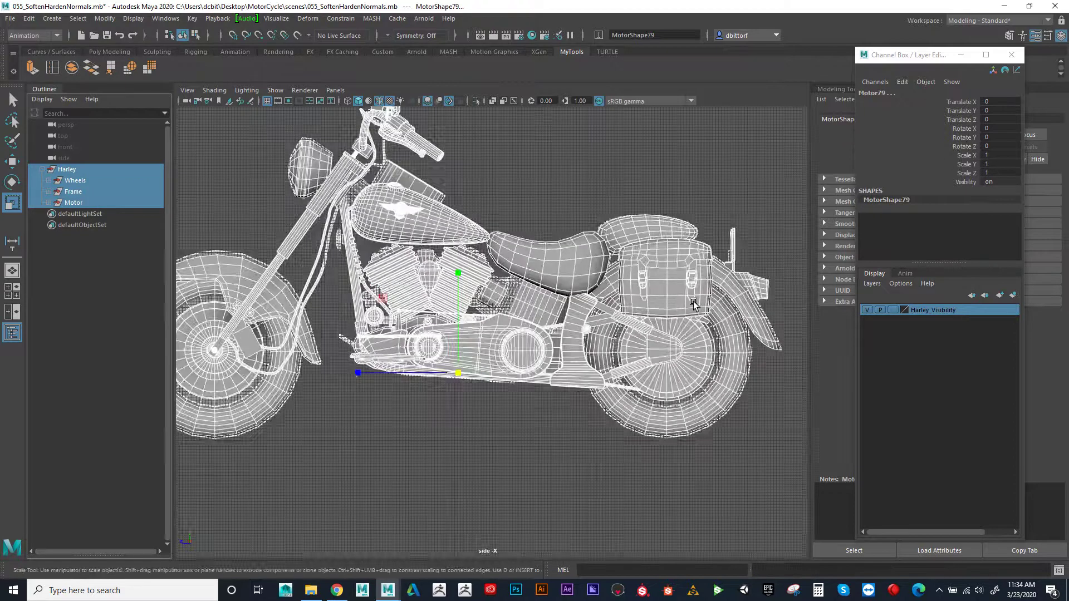
{"action": "scroll", "coordinate": [693, 303], "scroll_direction": "up", "scroll_amount": 3}
{"action": "scroll", "coordinate": [693, 304], "scroll_direction": "down", "scroll_amount": 4}
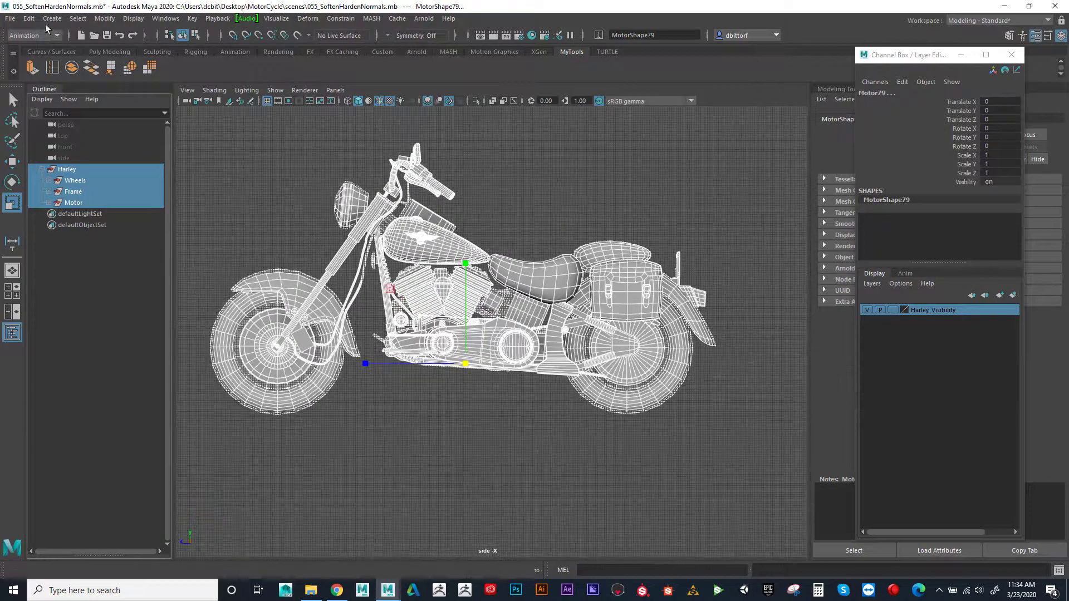
Step: Center the pivots, check them on the gas tank, seat, seat pad and saddlebag, then deselect
{"action": "left_click", "coordinate": [104, 18]}
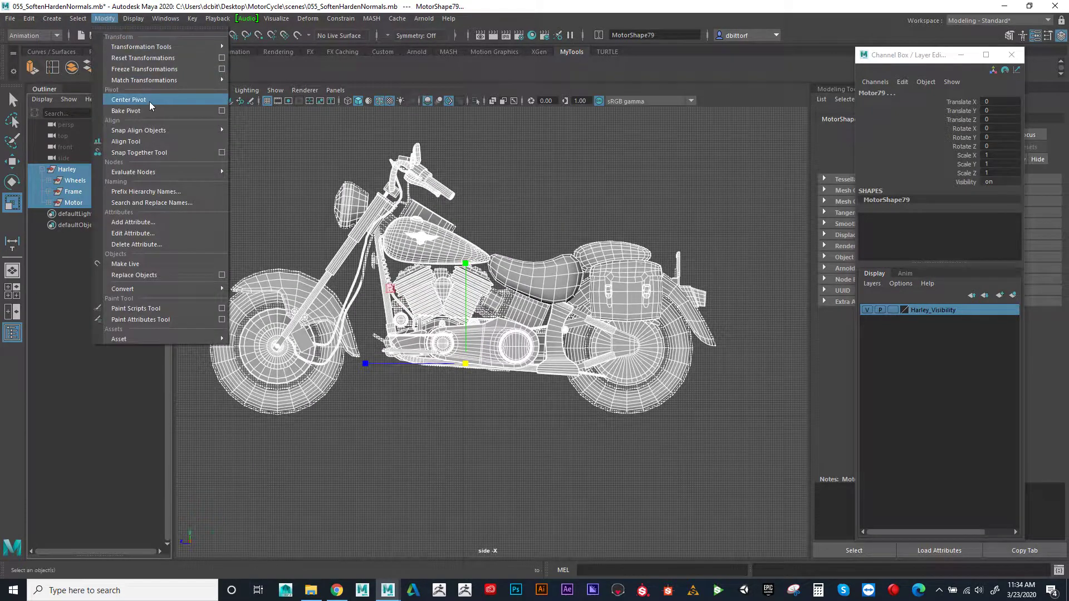
{"action": "left_click", "coordinate": [129, 100]}
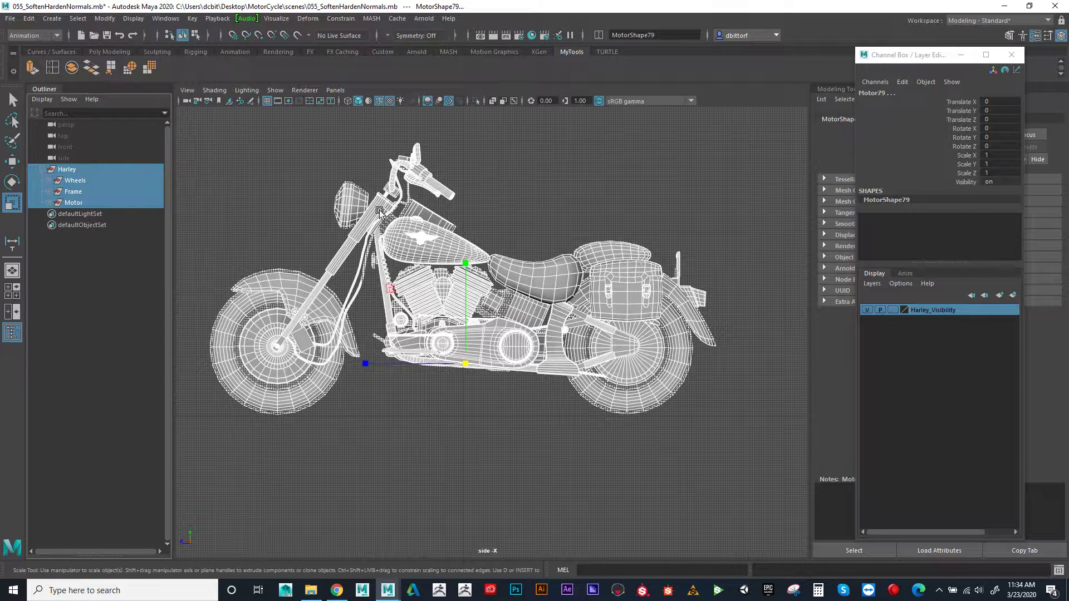
{"action": "left_click", "coordinate": [449, 238]}
{"action": "left_click", "coordinate": [536, 263]}
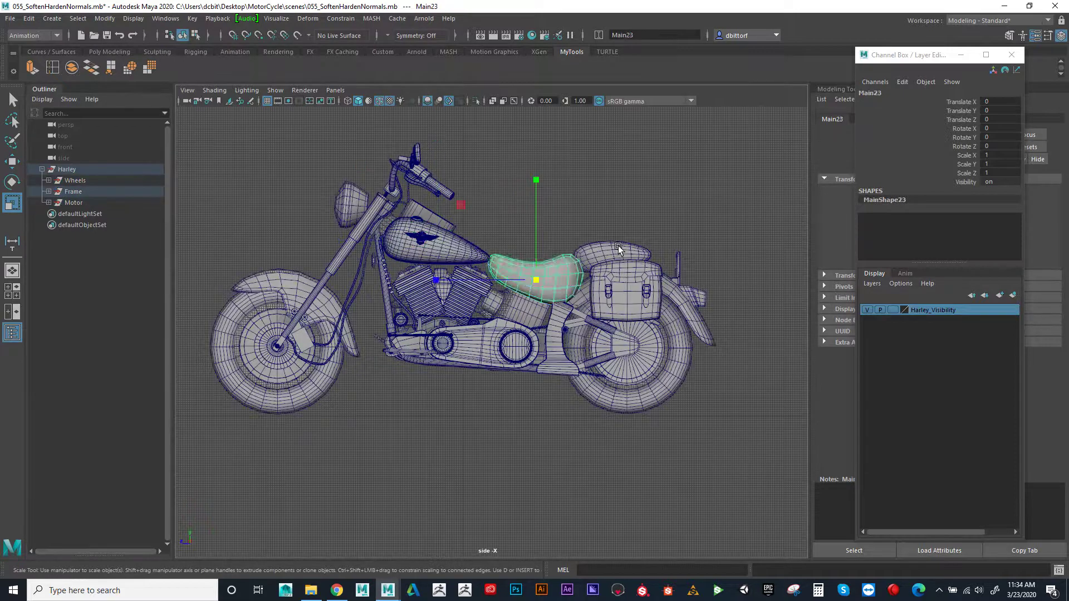
{"action": "left_click", "coordinate": [618, 245]}
{"action": "left_click", "coordinate": [638, 270]}
{"action": "left_click", "coordinate": [676, 219]}
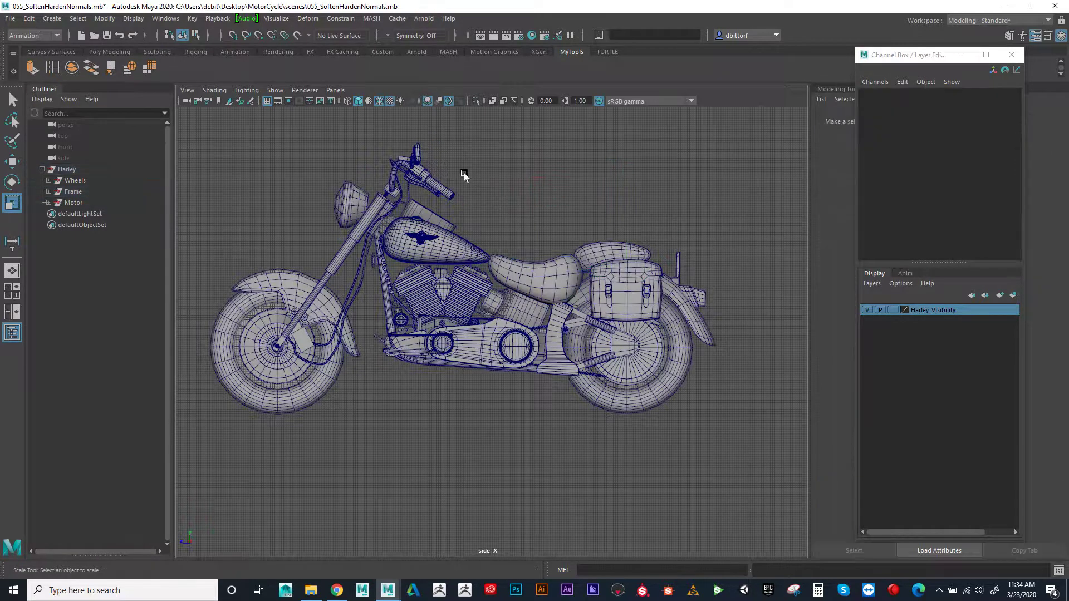
Step: Switch the viewport to the persp camera and frame the bike from the three-quarter front
{"action": "left_click", "coordinate": [335, 90]}
{"action": "mouse_move", "coordinate": [355, 104]}
{"action": "left_click", "coordinate": [460, 102]}
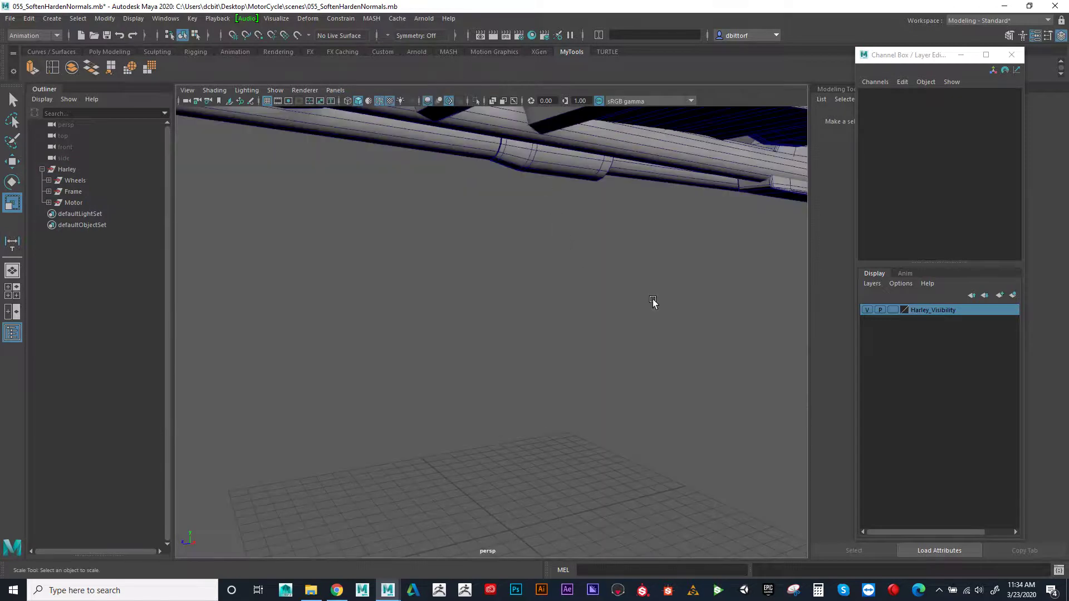
{"action": "scroll", "coordinate": [671, 339], "scroll_direction": "down", "scroll_amount": 5}
{"action": "left_click_drag", "start_coordinate": [568, 306], "coordinate": [685, 348], "text": "alt"}
{"action": "scroll", "coordinate": [488, 303], "scroll_direction": "up", "scroll_amount": 3}
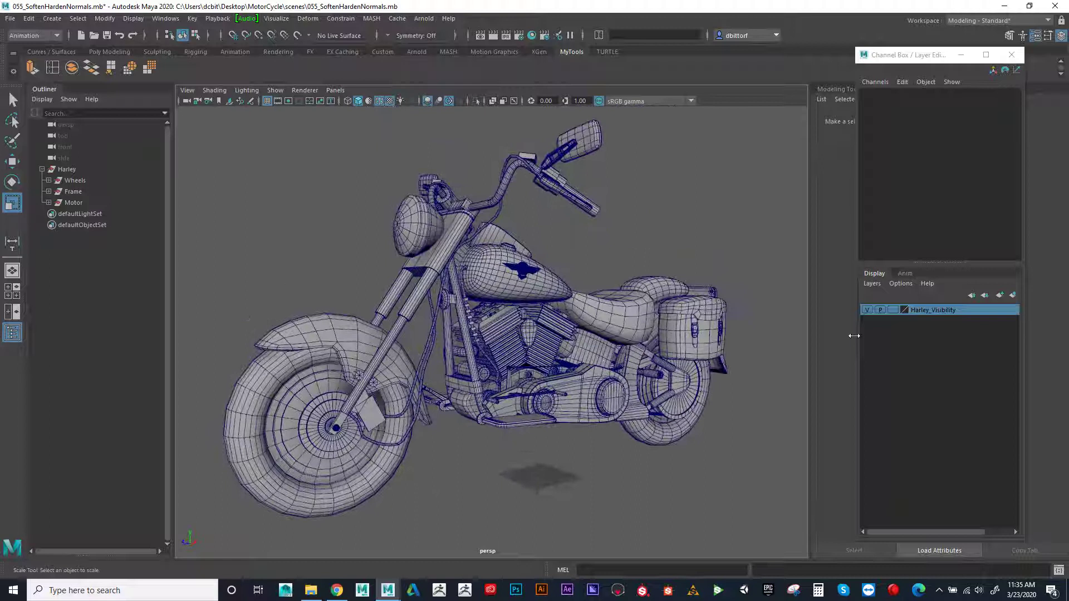